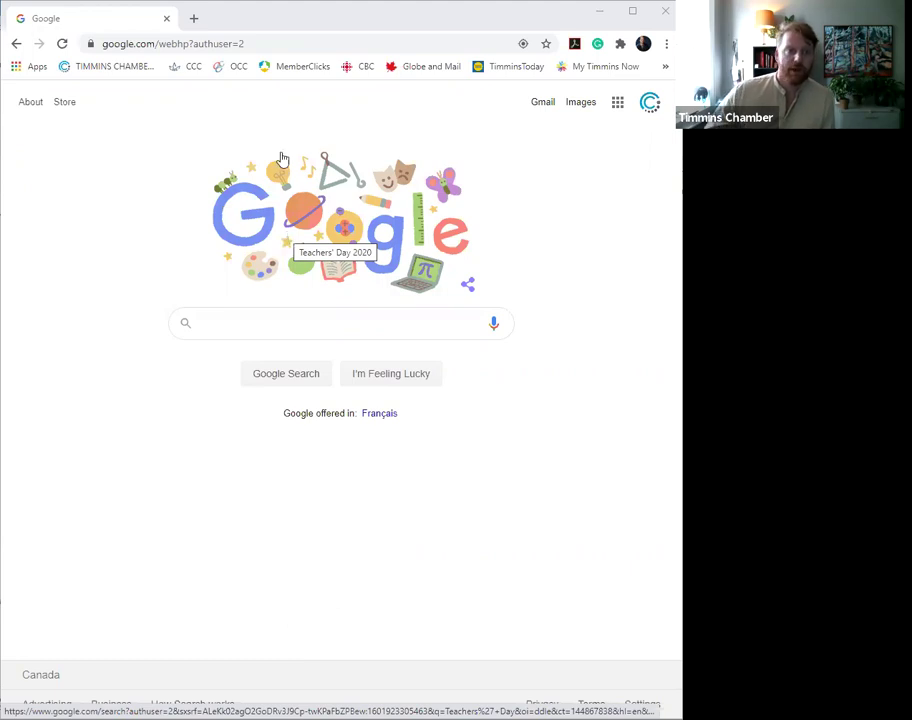
- Go to Google Drive through the apps grid and show My Drive's New menu
{"action": "left_click", "coordinate": [617, 108]}
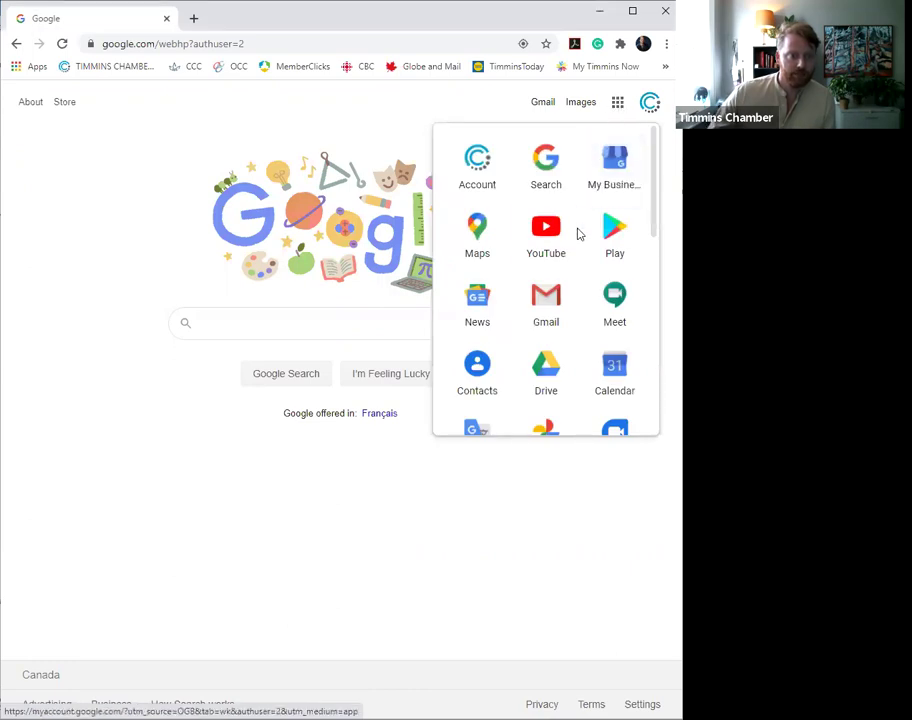
{"action": "left_click", "coordinate": [541, 366]}
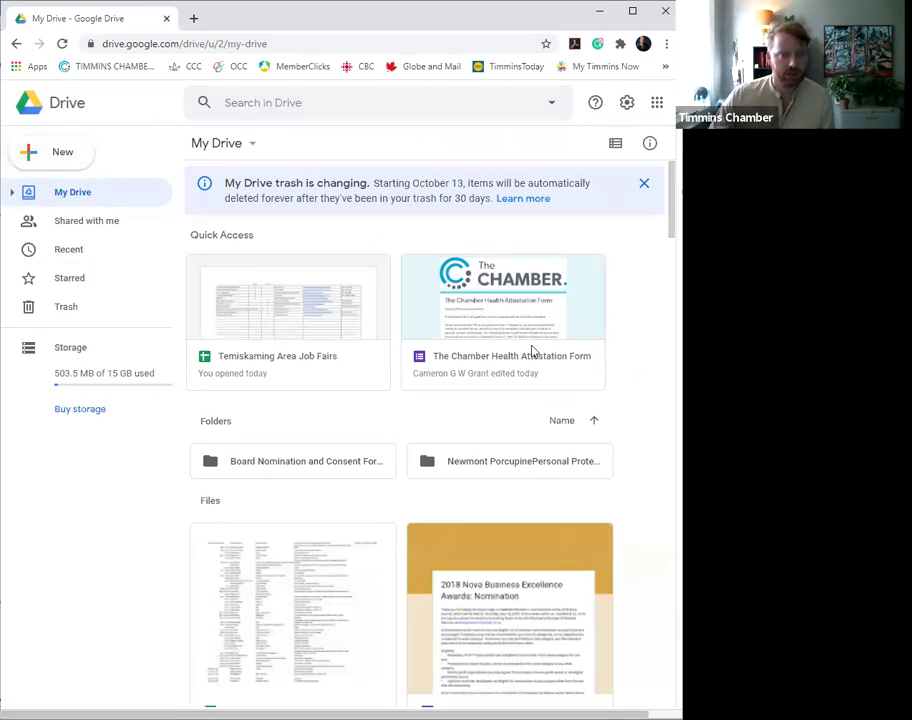
{"action": "left_click", "coordinate": [45, 156]}
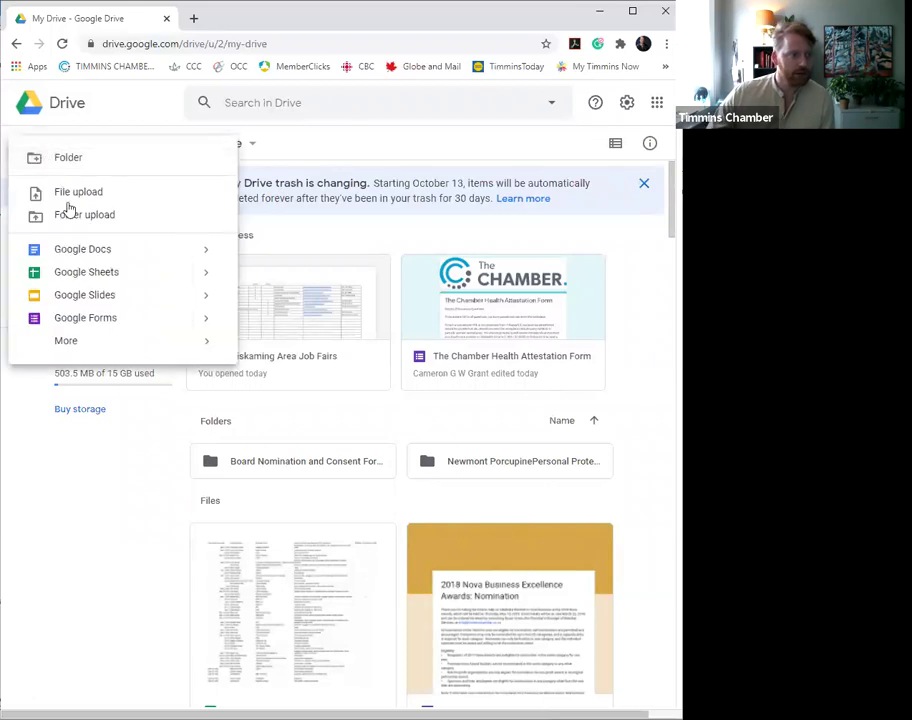
- Create a blank Google form titled 'The Chamber Health Attestation Form'
{"action": "left_click", "coordinate": [101, 322]}
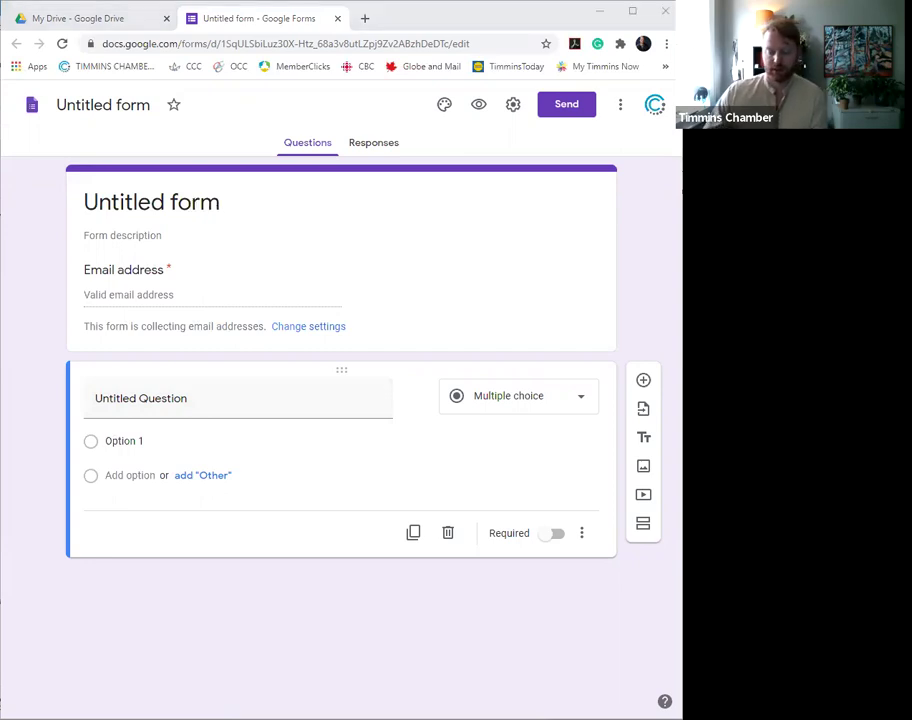
{"action": "triple_click", "coordinate": [181, 203]}
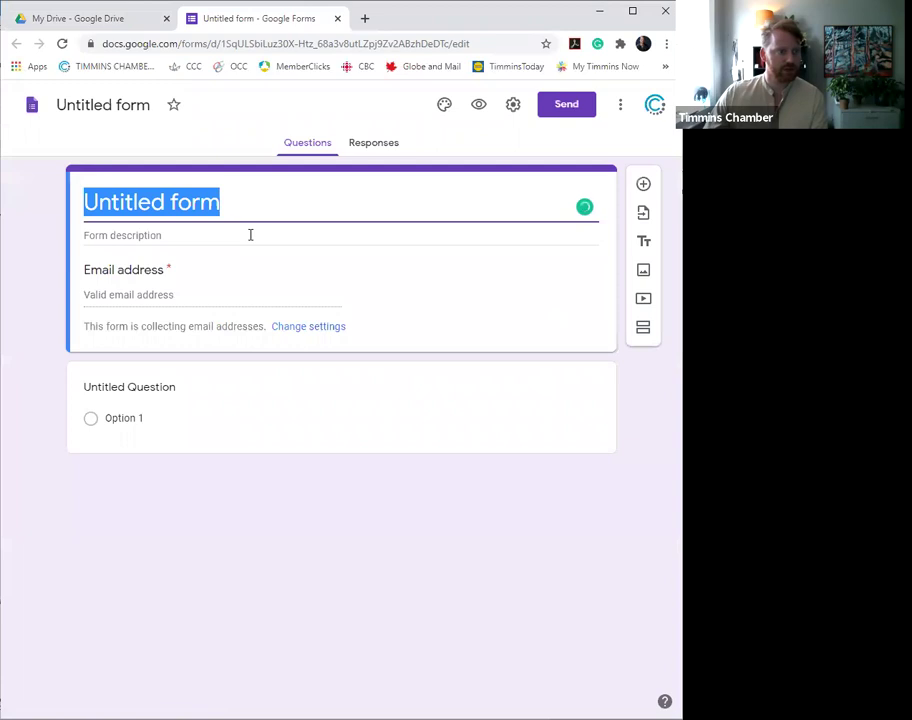
{"action": "type", "text": "The Chamber Health Attestation Form"}
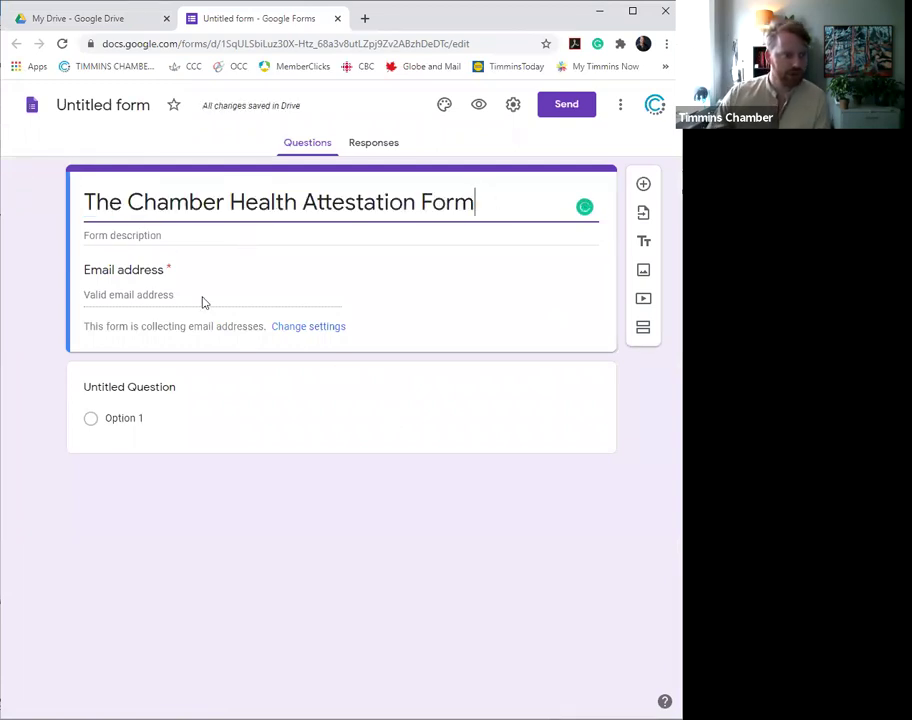
{"action": "left_click", "coordinate": [143, 293]}
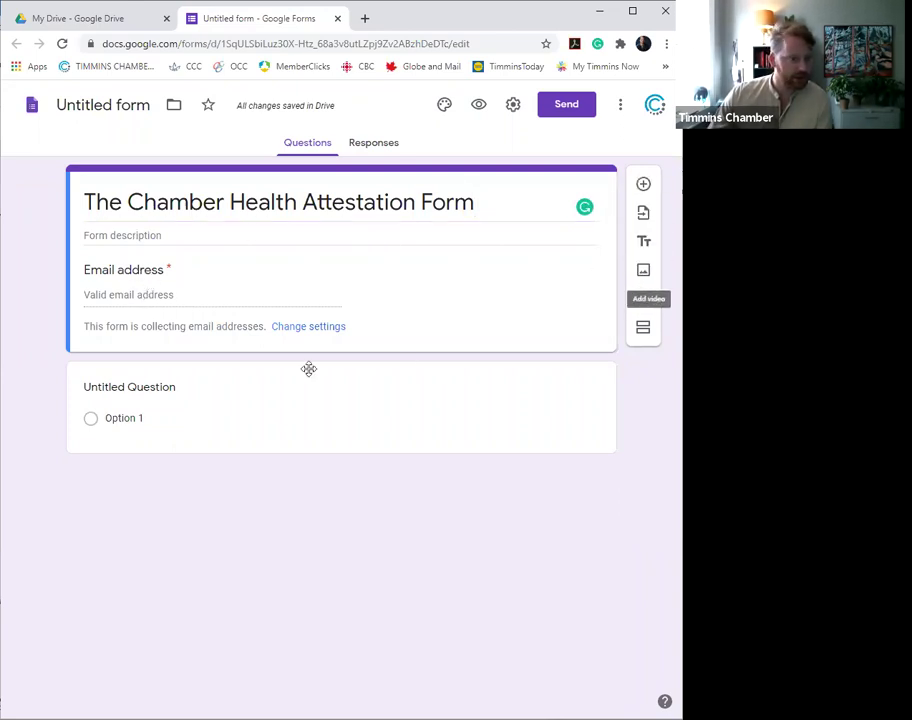
- Turn off email collection, allow editing after submit, hide the submit-another-response link, and save
{"action": "left_click", "coordinate": [334, 330]}
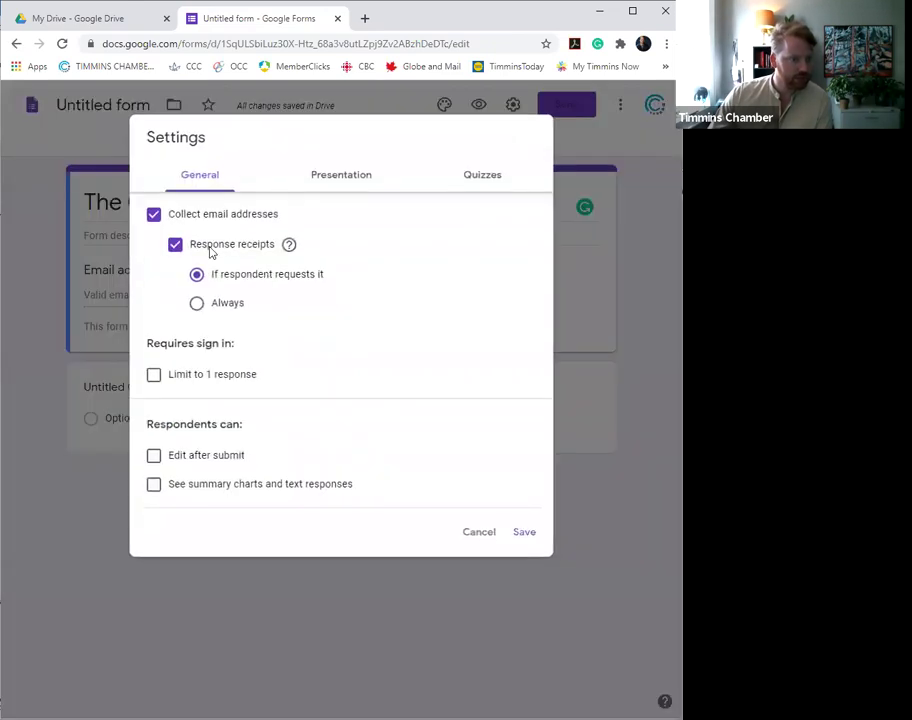
{"action": "left_click", "coordinate": [224, 216]}
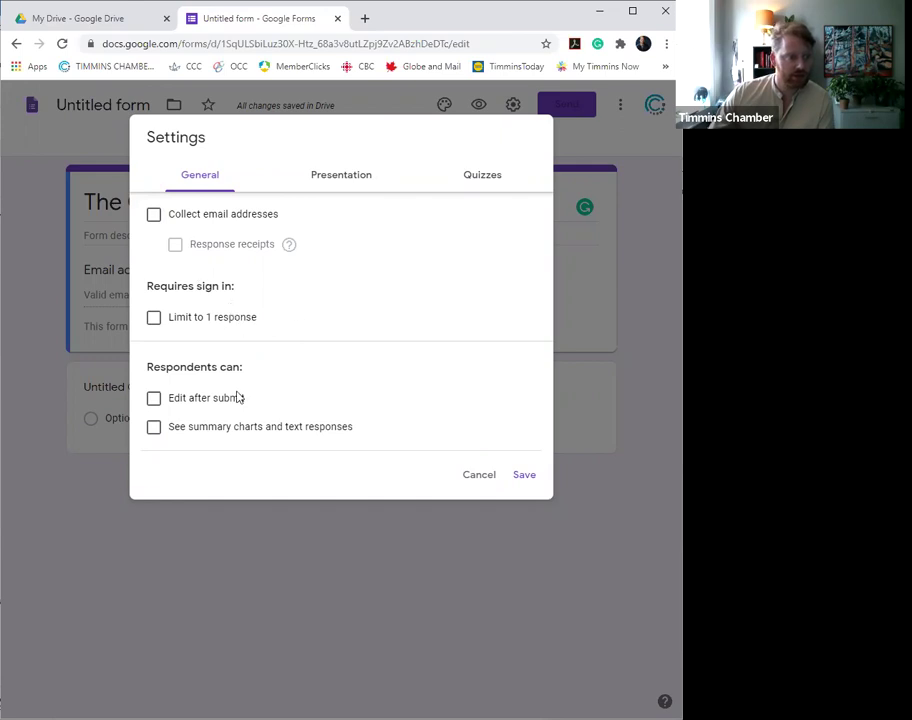
{"action": "left_click", "coordinate": [155, 400]}
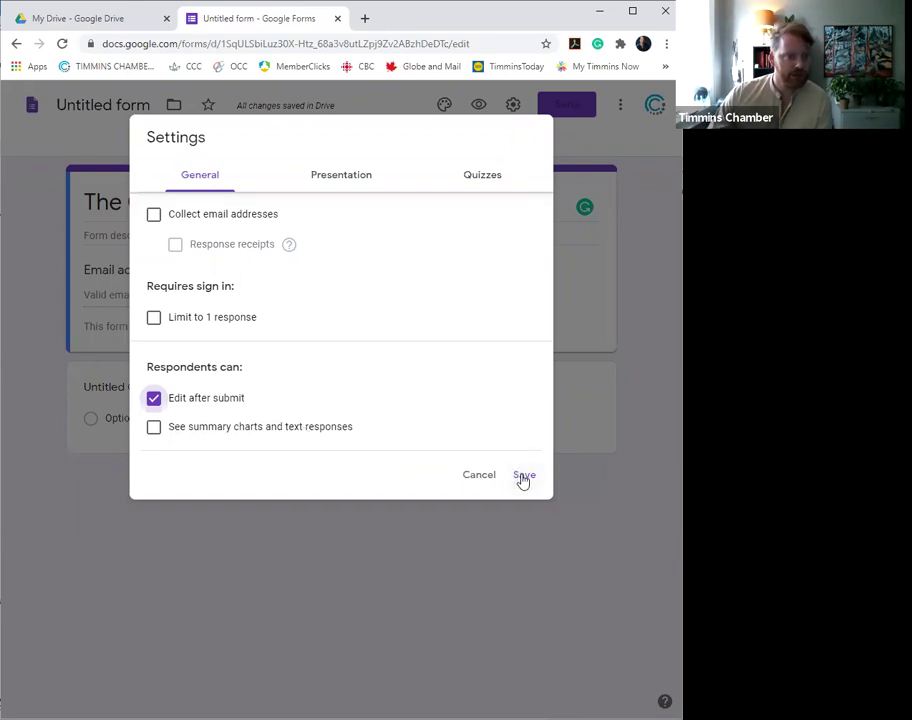
{"action": "left_click", "coordinate": [342, 179]}
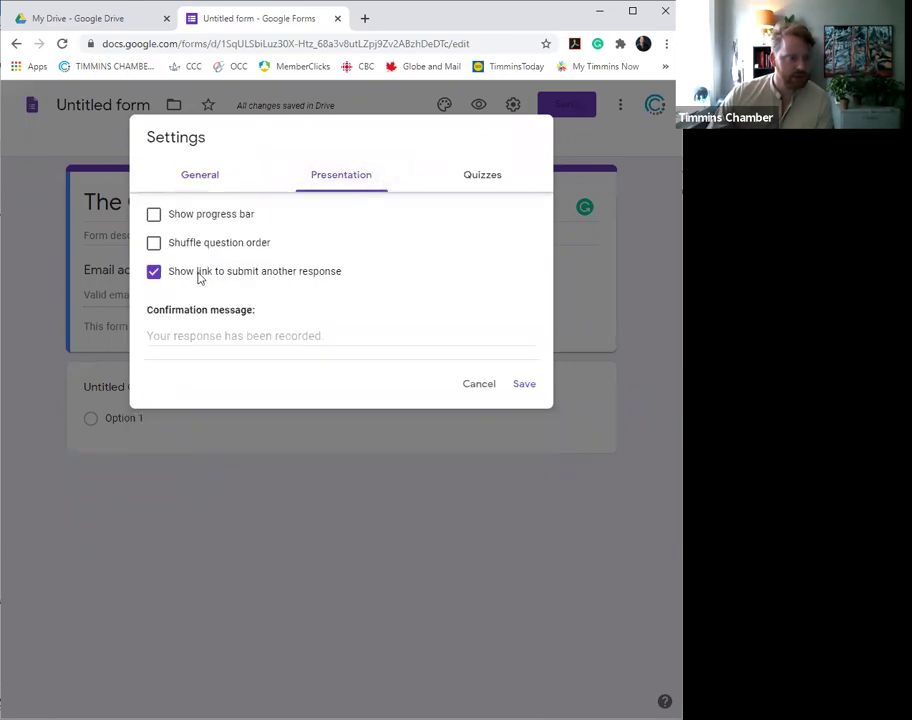
{"action": "left_click", "coordinate": [154, 272]}
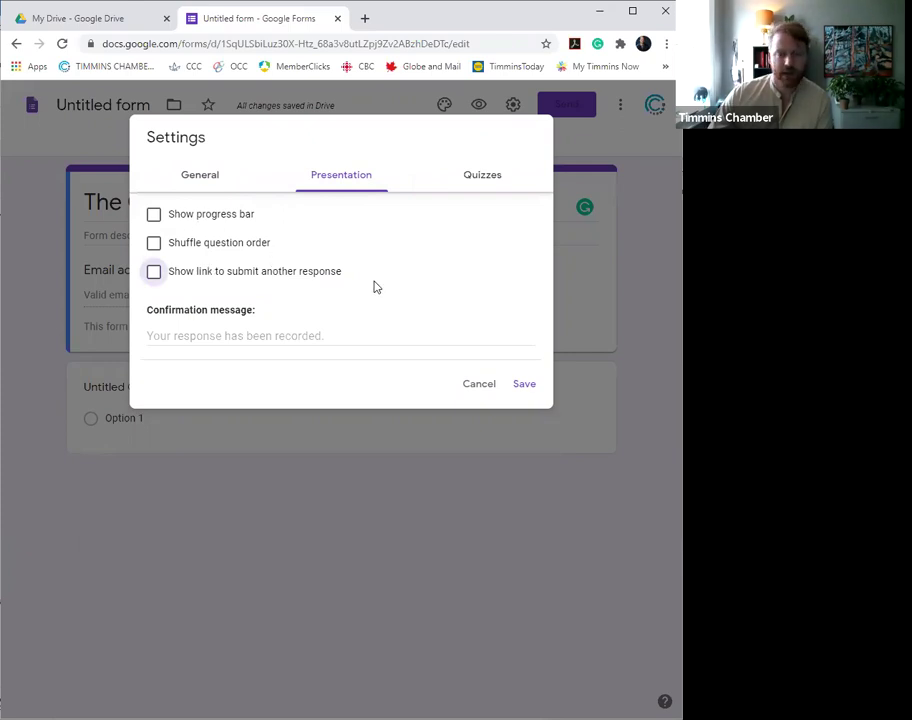
{"action": "left_click", "coordinate": [527, 387]}
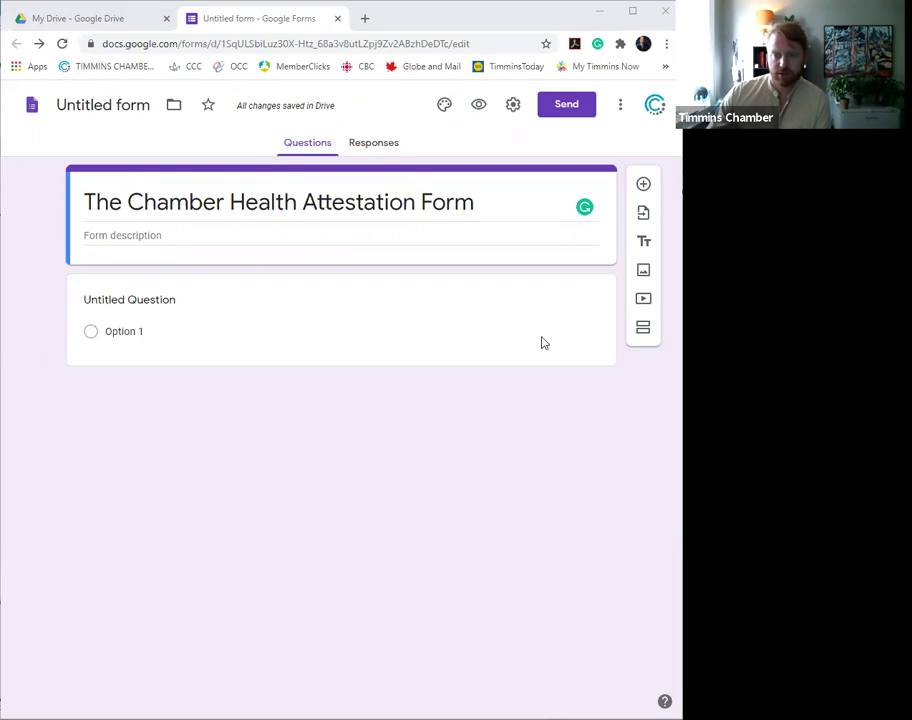
- Paste the screening-results text as the form description and delete 'from 1 through 3' from the YES paragraph
{"action": "left_click", "coordinate": [175, 240]}
{"action": "key", "text": "ctrl+v"}
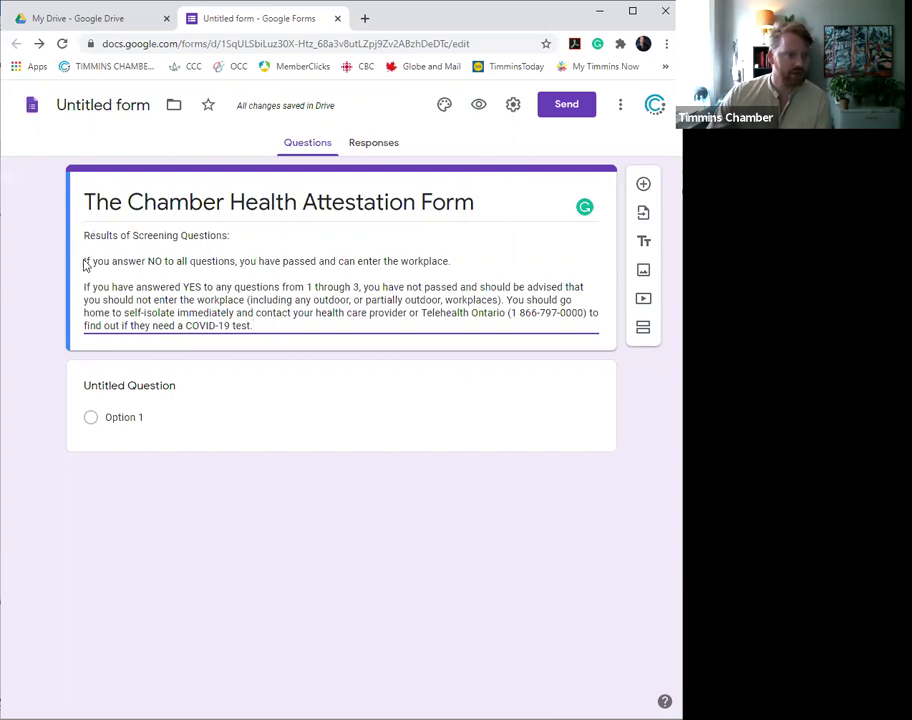
{"action": "left_click_drag", "start_coordinate": [90, 261], "coordinate": [470, 266]}
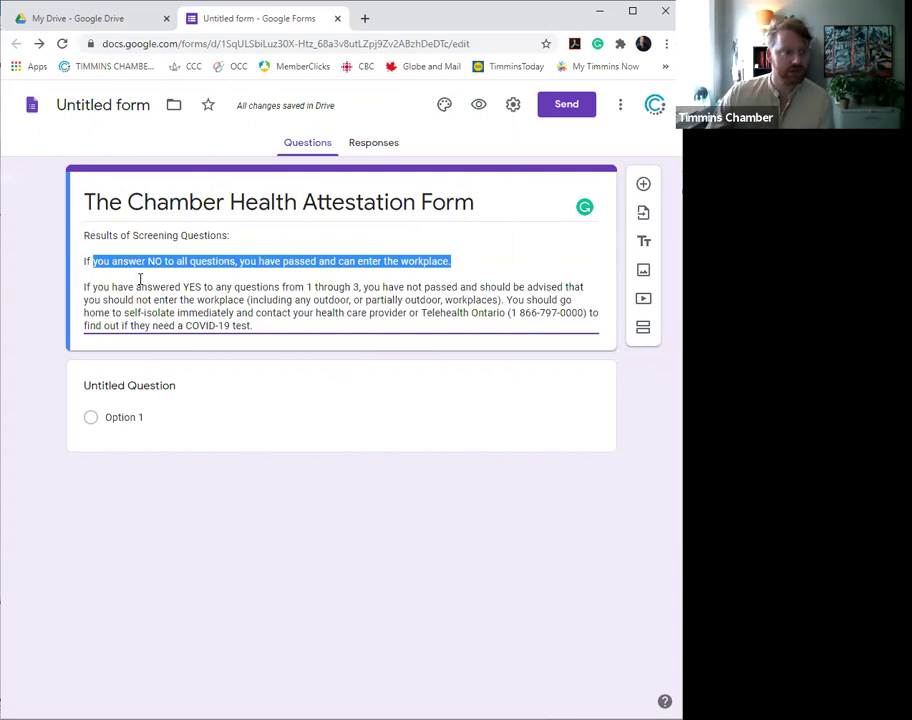
{"action": "left_click", "coordinate": [485, 262]}
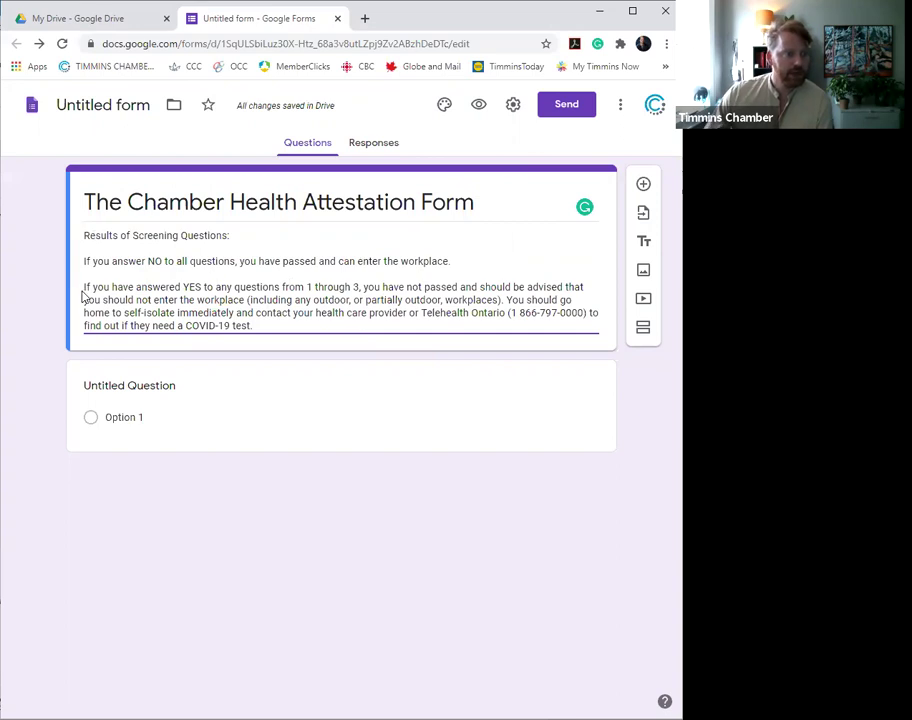
{"action": "left_click_drag", "start_coordinate": [92, 288], "coordinate": [275, 288]}
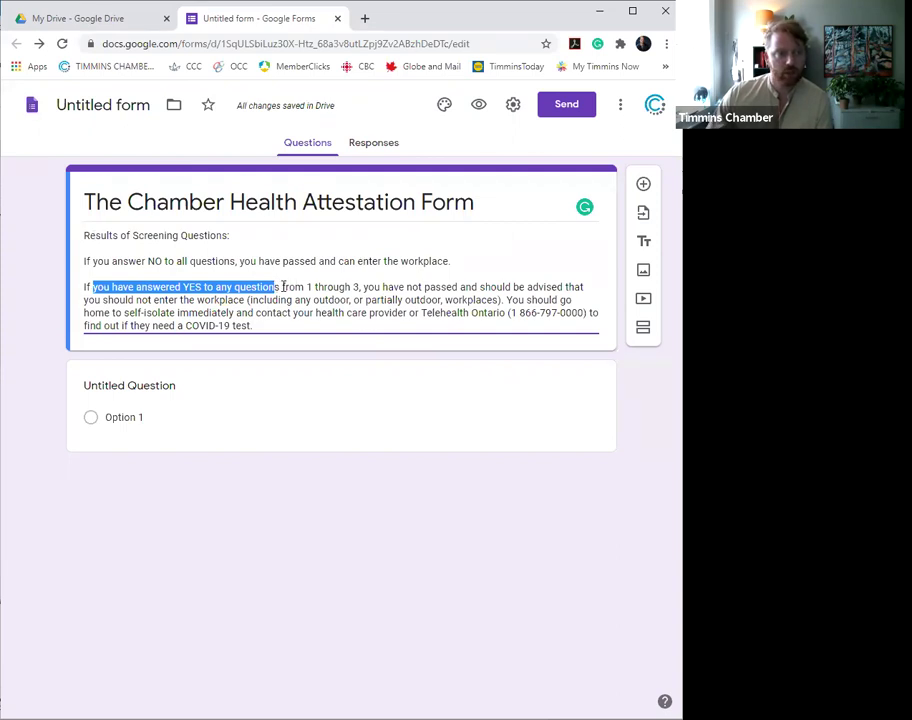
{"action": "left_click_drag", "start_coordinate": [283, 287], "coordinate": [362, 288]}
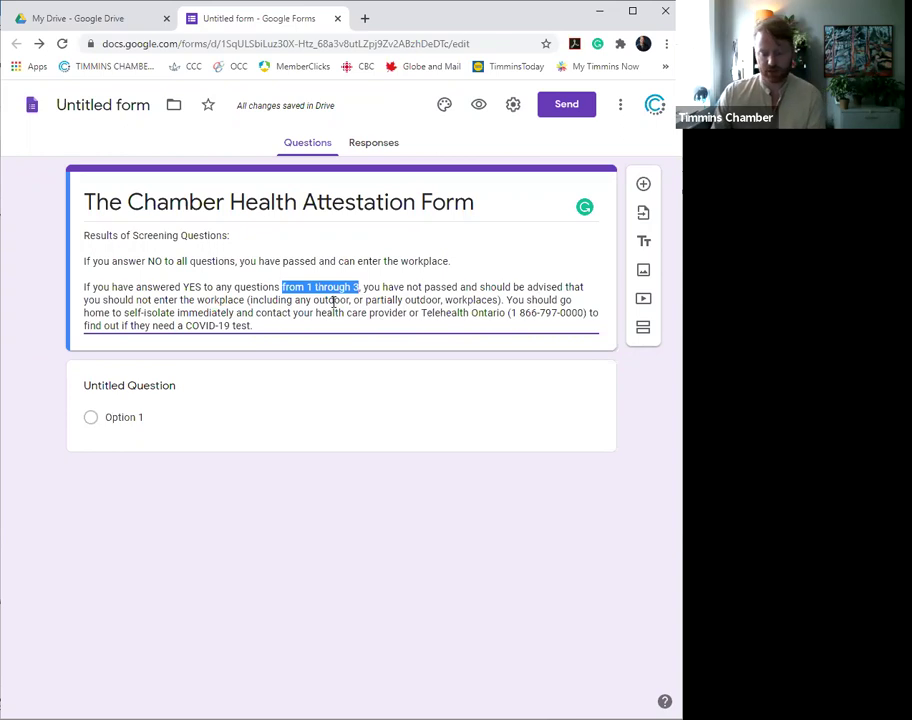
{"action": "key", "text": "BackSpace"}
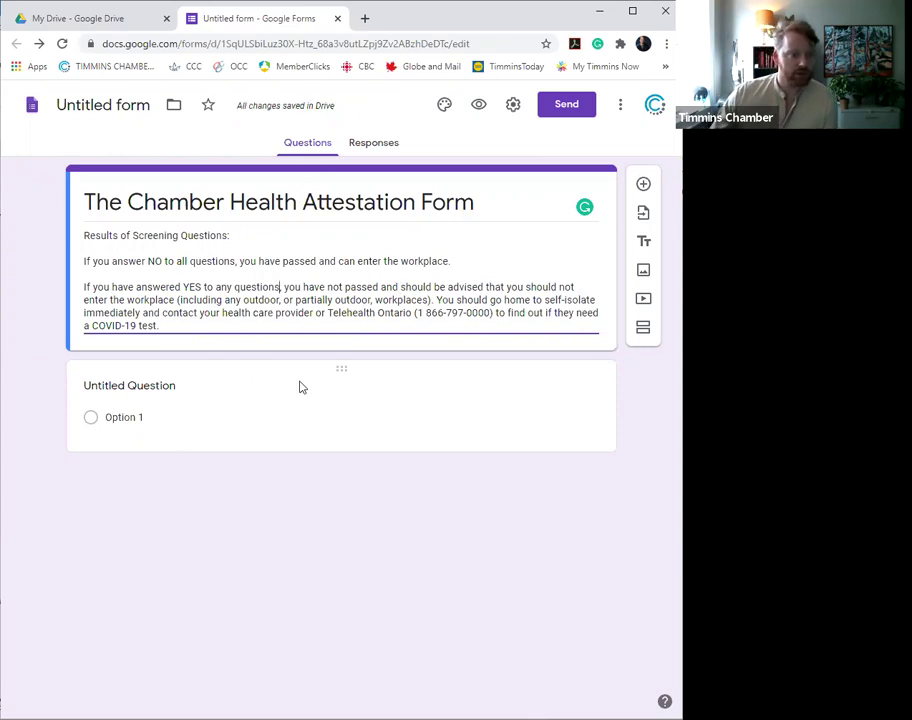
{"action": "left_click", "coordinate": [457, 410]}
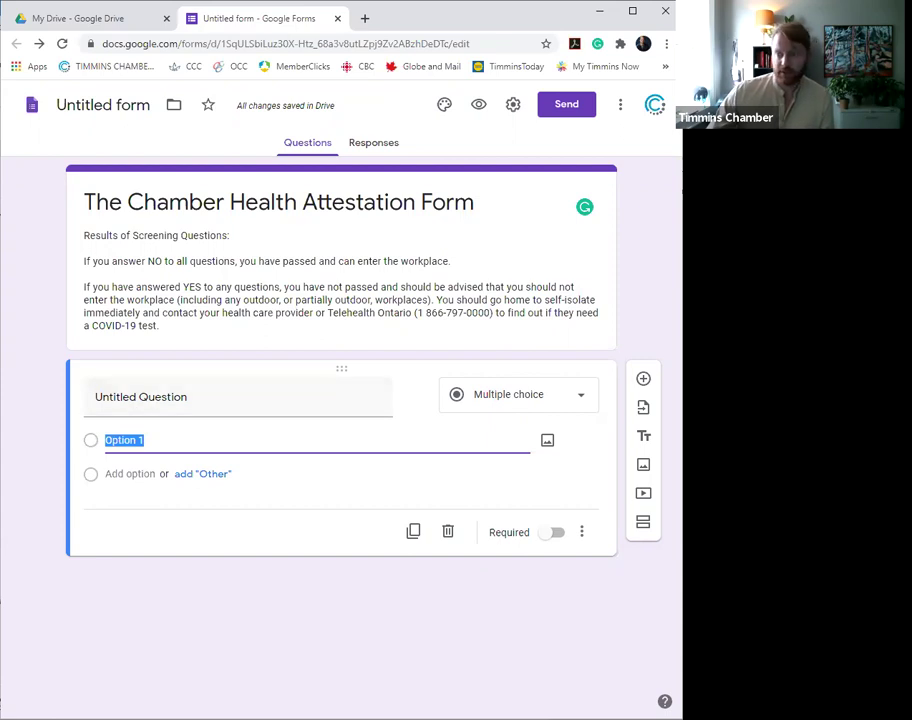
- Make the first question a required short answer reading 'Please enter first and last name'
{"action": "left_click", "coordinate": [529, 411]}
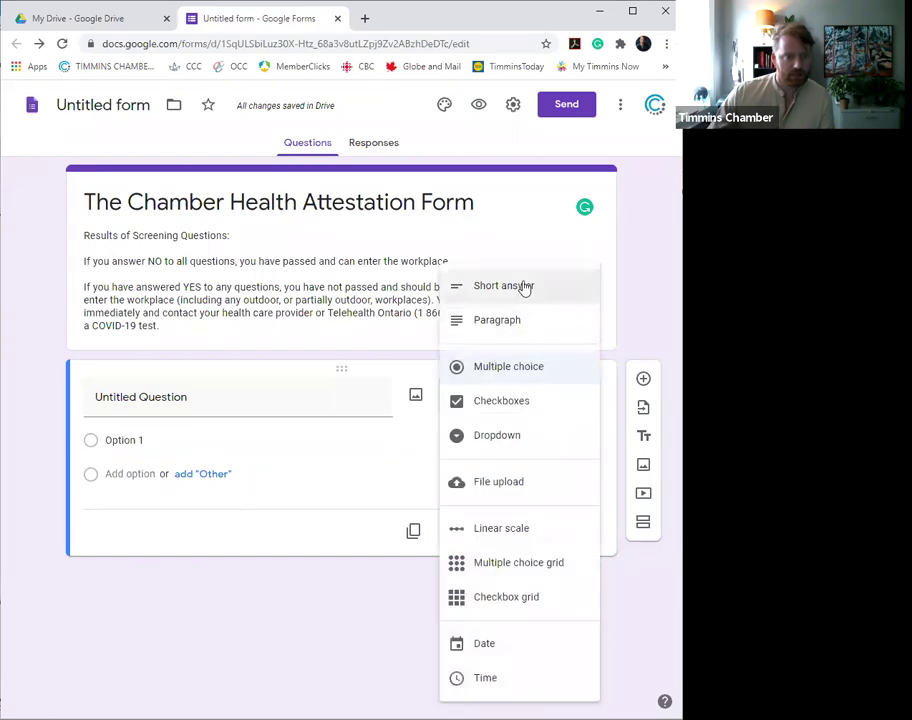
{"action": "left_click", "coordinate": [524, 287]}
{"action": "left_click", "coordinate": [201, 405]}
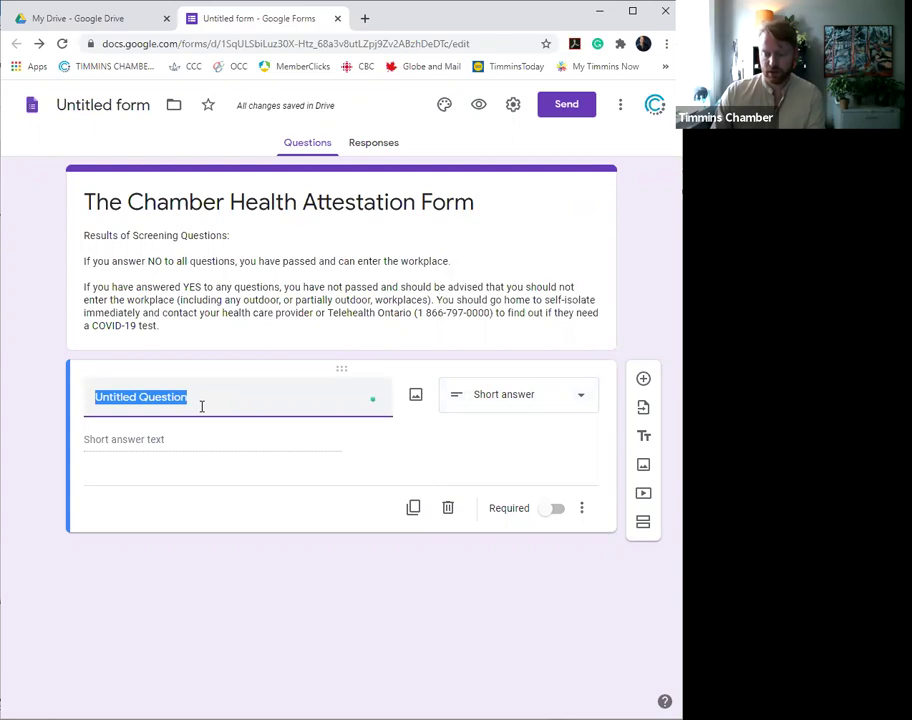
{"action": "type", "text": "Please enter t"}
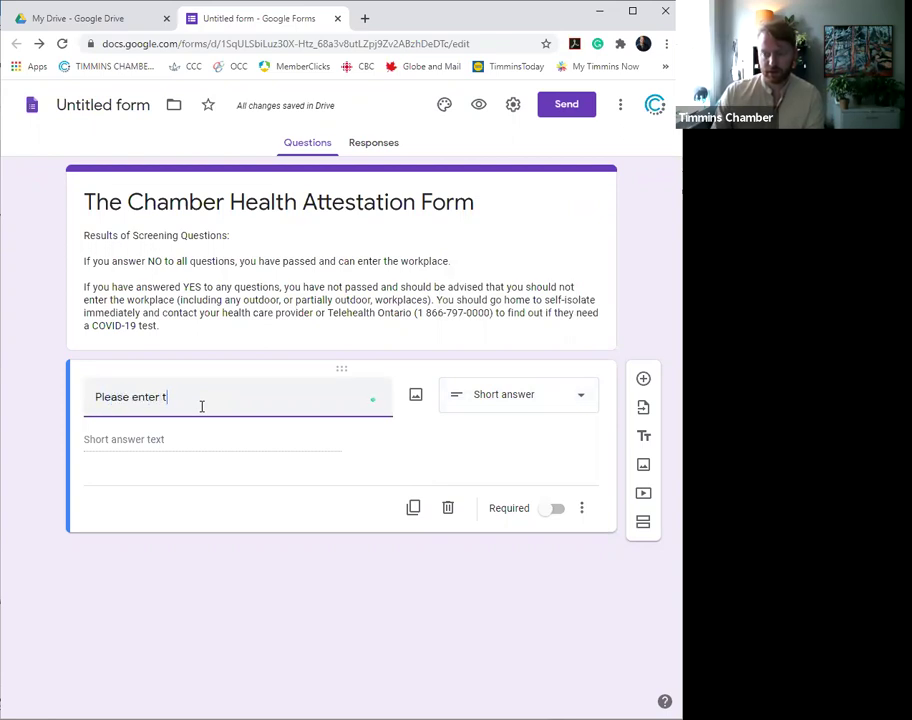
{"action": "type", "text": "heir first and"}
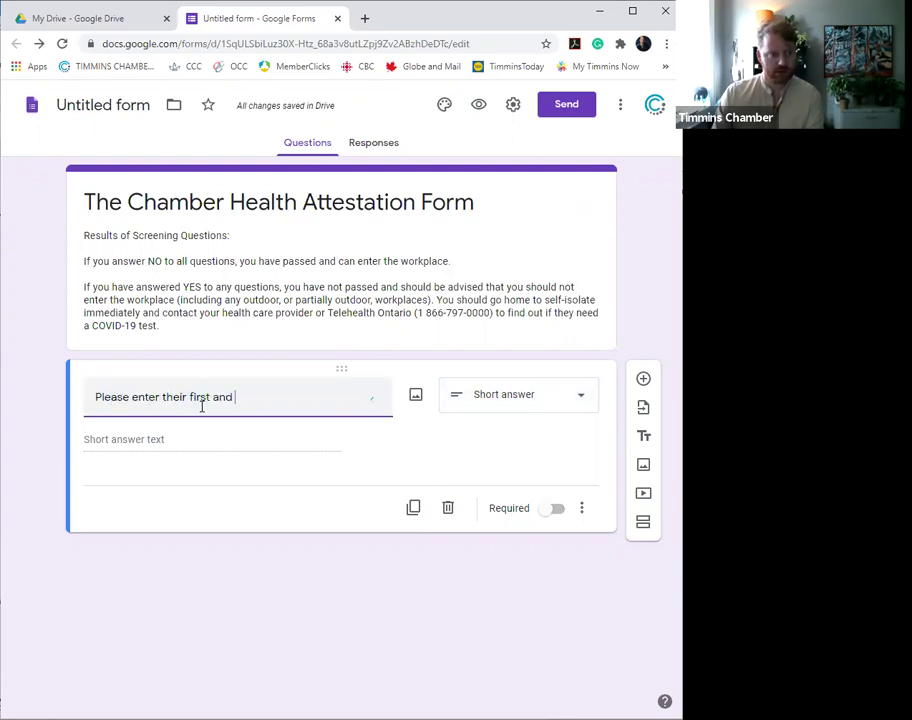
{"action": "type", "text": " last name"}
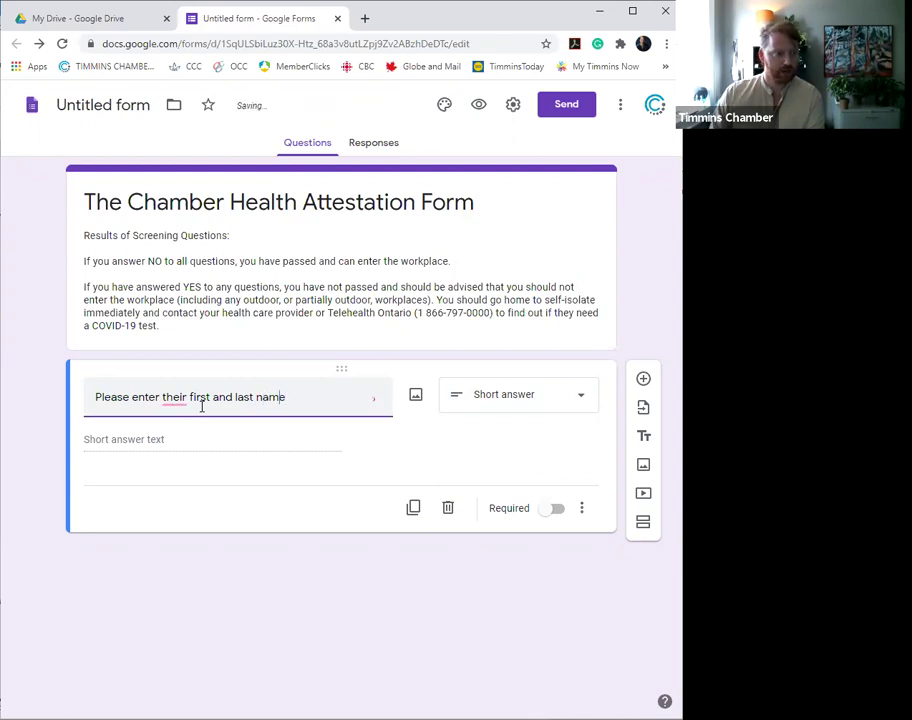
{"action": "key", "text": "Left"}
{"action": "key", "text": "Left"}
{"action": "key", "text": "Left"}
{"action": "key", "text": "Left"}
{"action": "key", "text": "Left"}
{"action": "key", "text": "Left"}
{"action": "key", "text": "Left"}
{"action": "key", "text": "Left"}
{"action": "key", "text": "Left"}
{"action": "key", "text": "Left"}
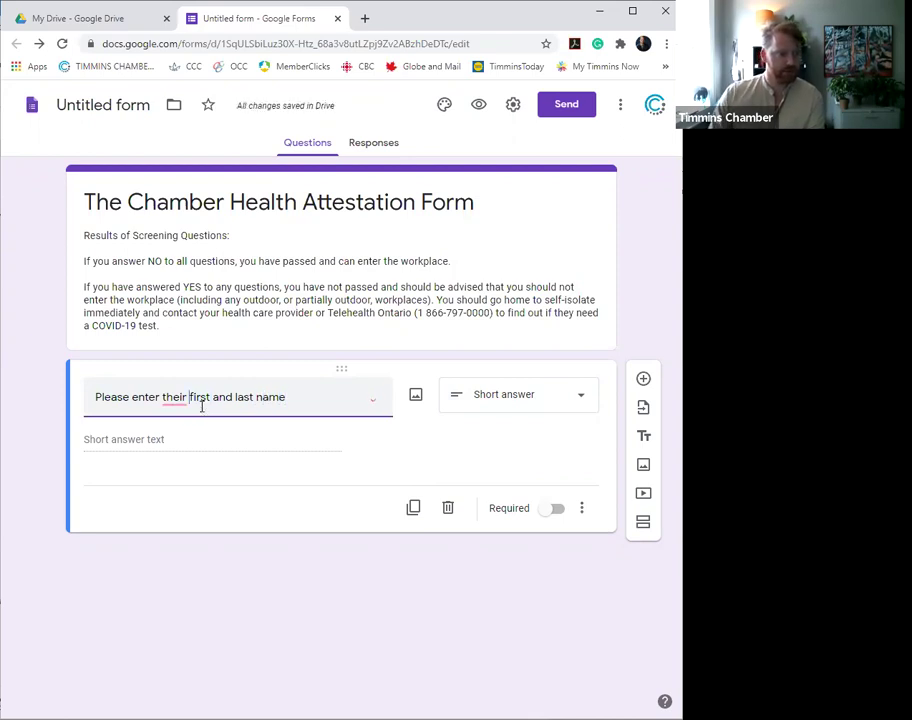
{"action": "key", "text": "BackSpace"}
{"action": "key", "text": "BackSpace"}
{"action": "key", "text": "BackSpace"}
{"action": "key", "text": "BackSpace"}
{"action": "key", "text": "BackSpace"}
{"action": "key", "text": "BackSpace"}
{"action": "key", "text": "BackSpace"}
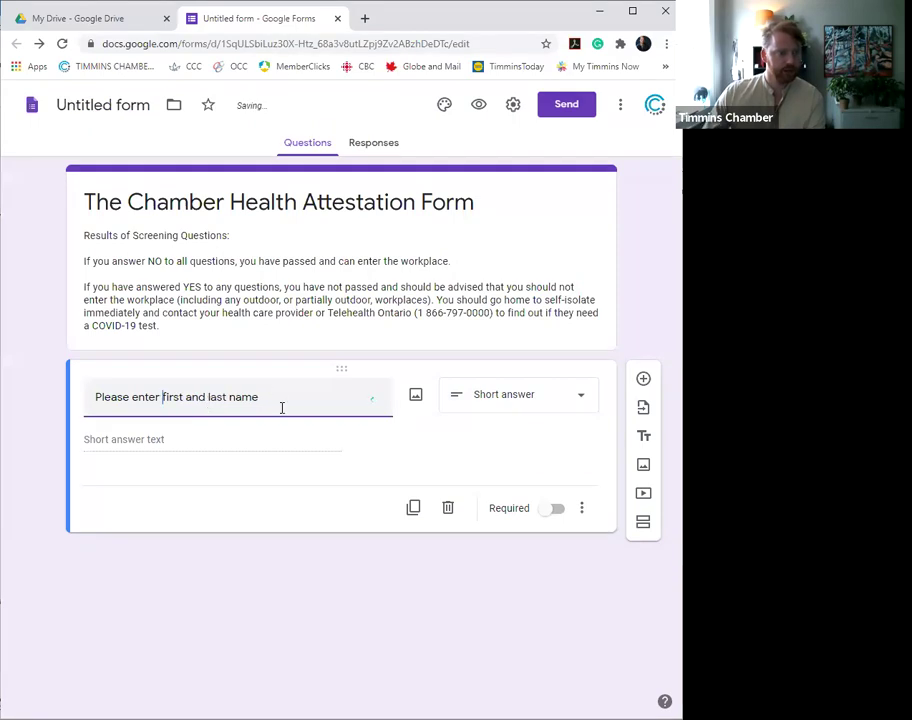
{"action": "left_click", "coordinate": [289, 405]}
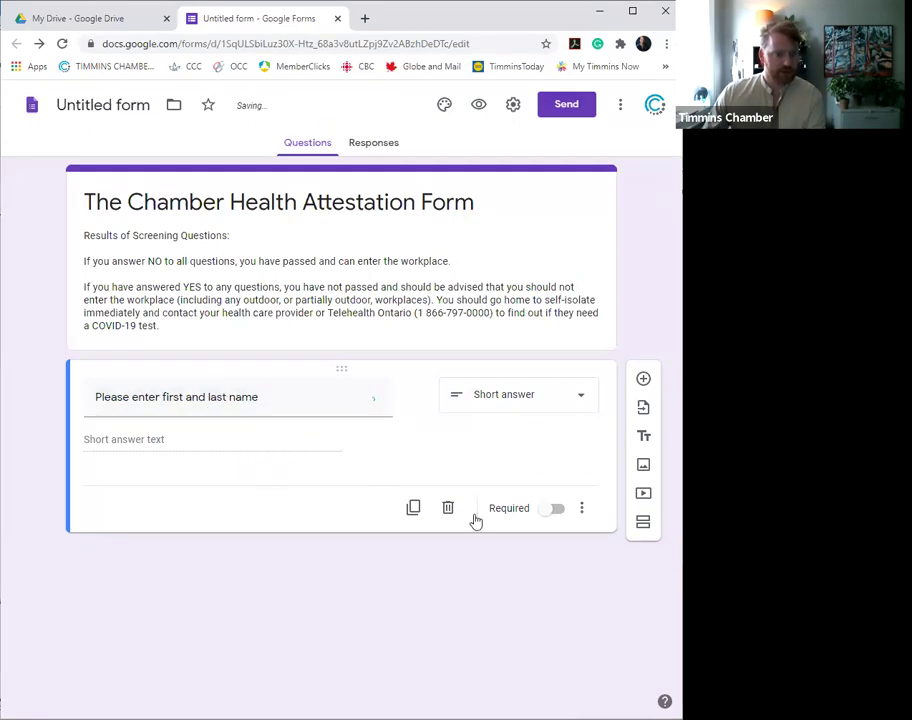
{"action": "left_click", "coordinate": [546, 514]}
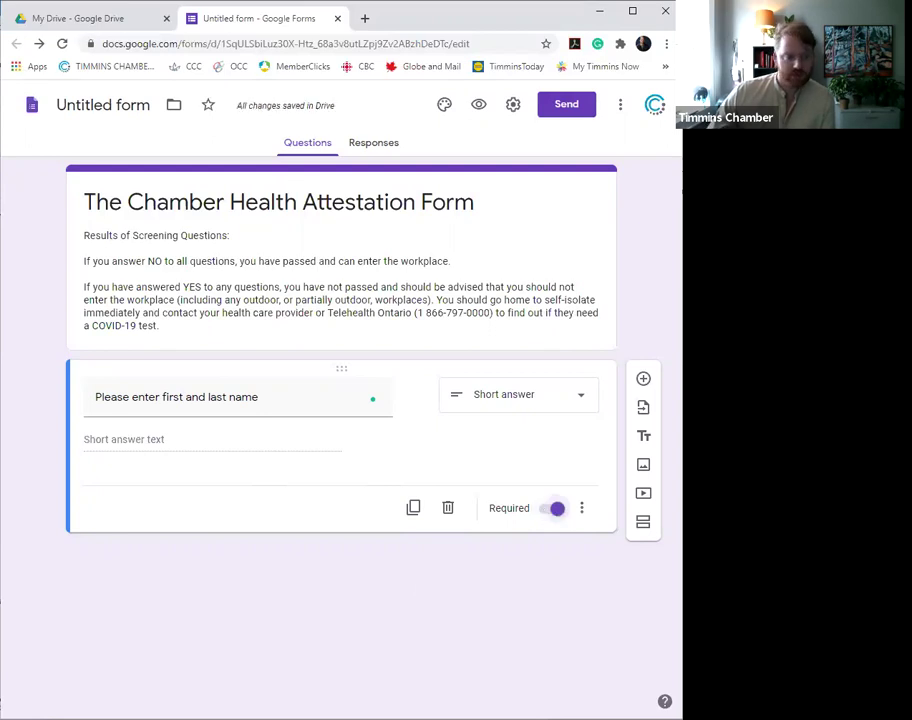
- Duplicate the name question as a Date question titled 'Please enter today's date'
{"action": "left_click", "coordinate": [414, 511]}
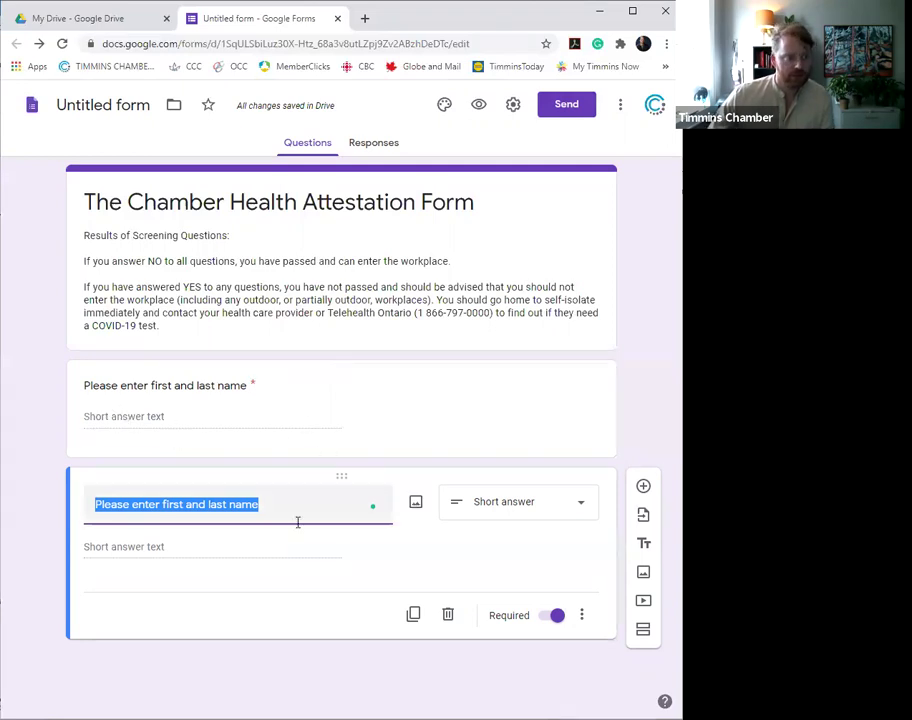
{"action": "left_click", "coordinate": [512, 511]}
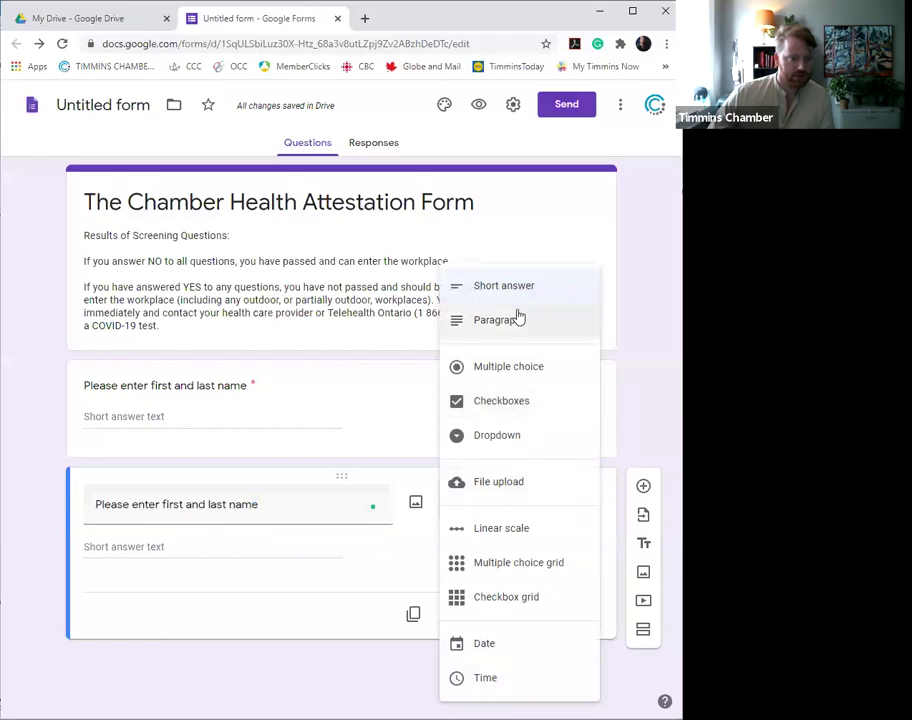
{"action": "left_click", "coordinate": [507, 645]}
{"action": "triple_click", "coordinate": [281, 505]}
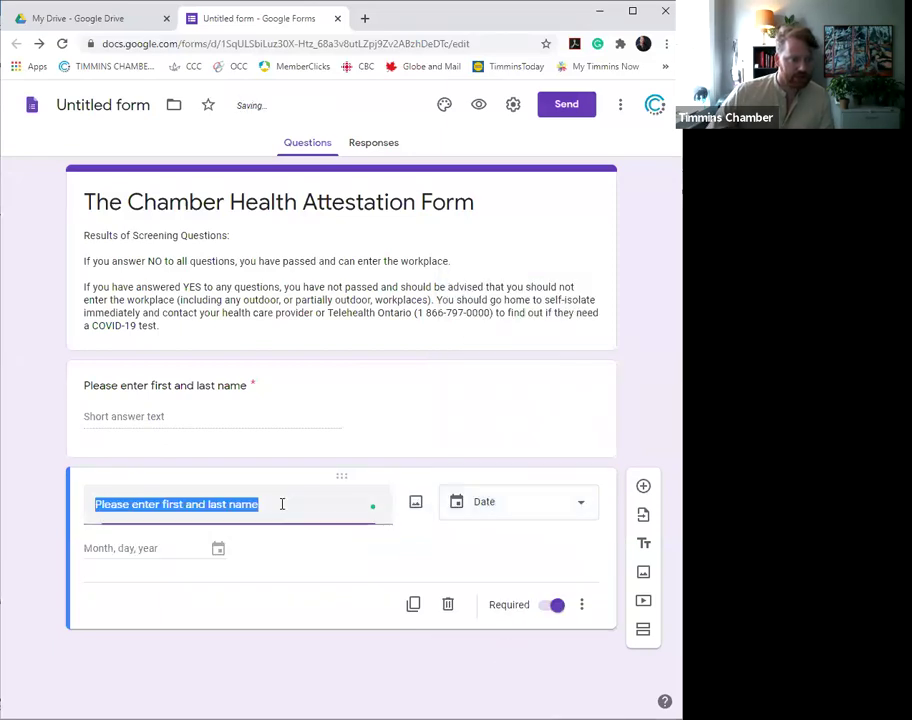
{"action": "type", "text": "Please "}
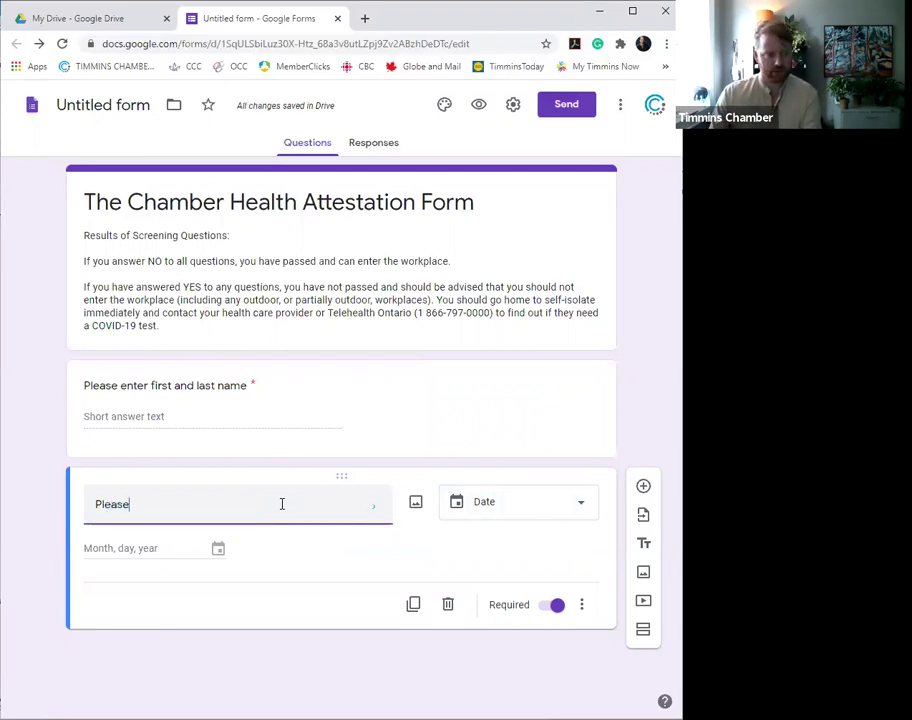
{"action": "type", "text": "enter today's dda"}
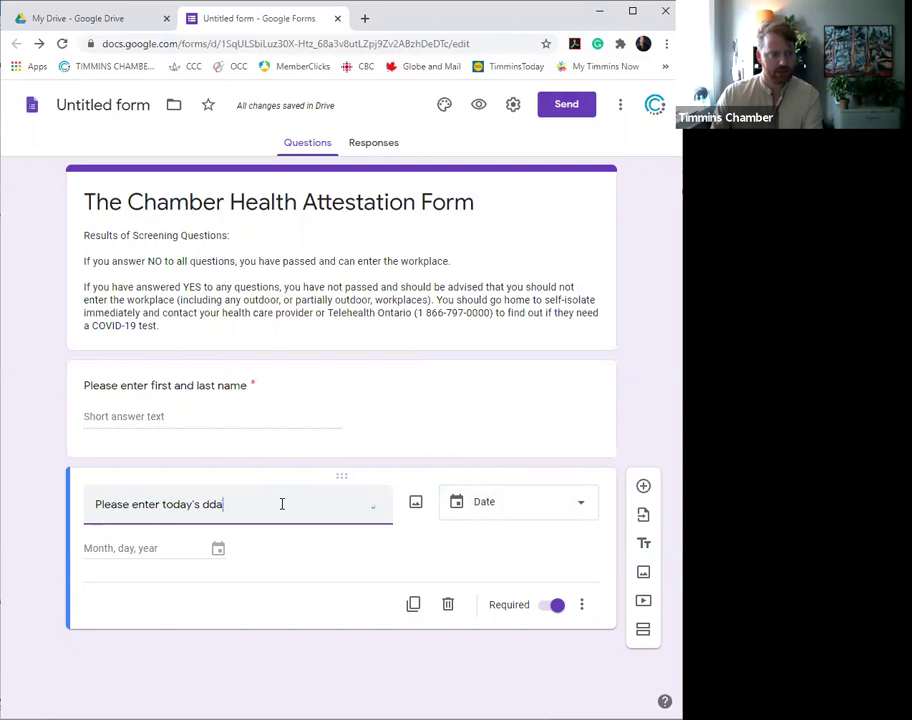
{"action": "key", "text": "BackSpace"}
{"action": "type", "text": "ate"}
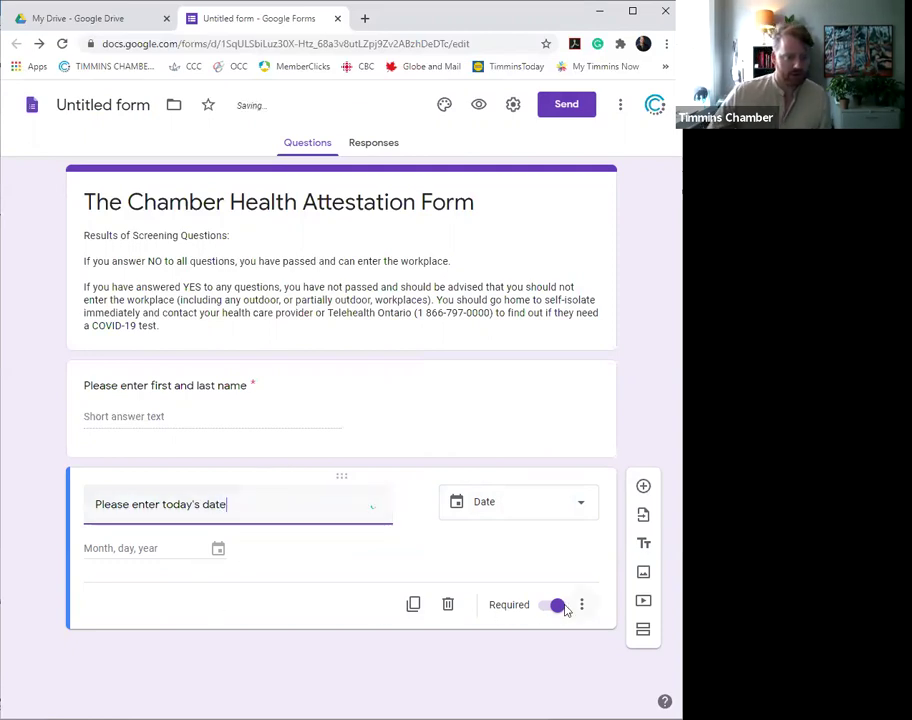
- Copy that as a Time question titled 'Enter the current time (EST):' and duplicate it
{"action": "left_click", "coordinate": [413, 604]}
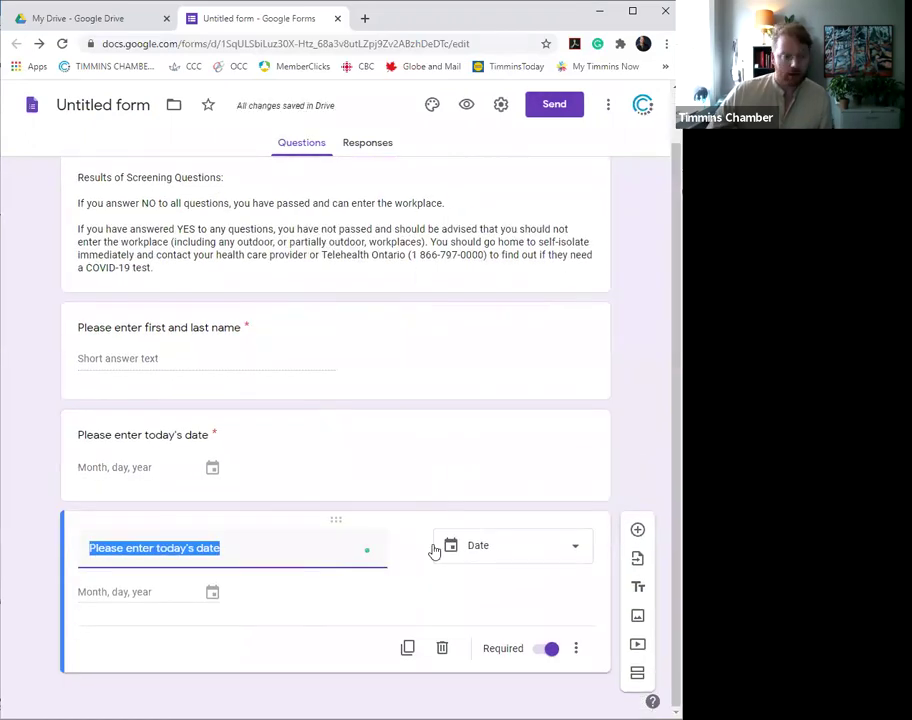
{"action": "left_click", "coordinate": [506, 545]}
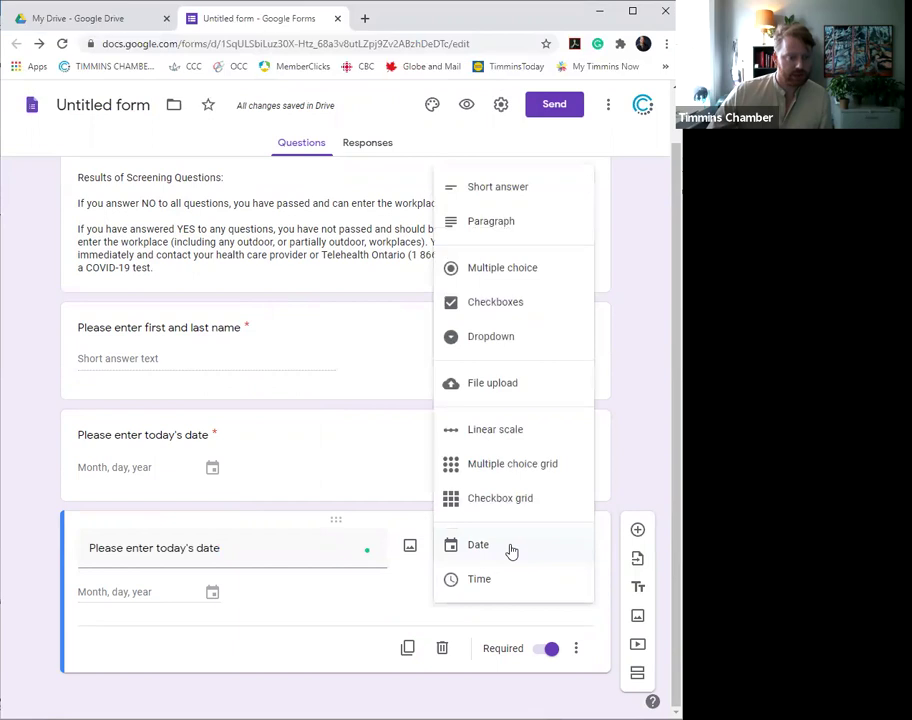
{"action": "left_click", "coordinate": [482, 578]}
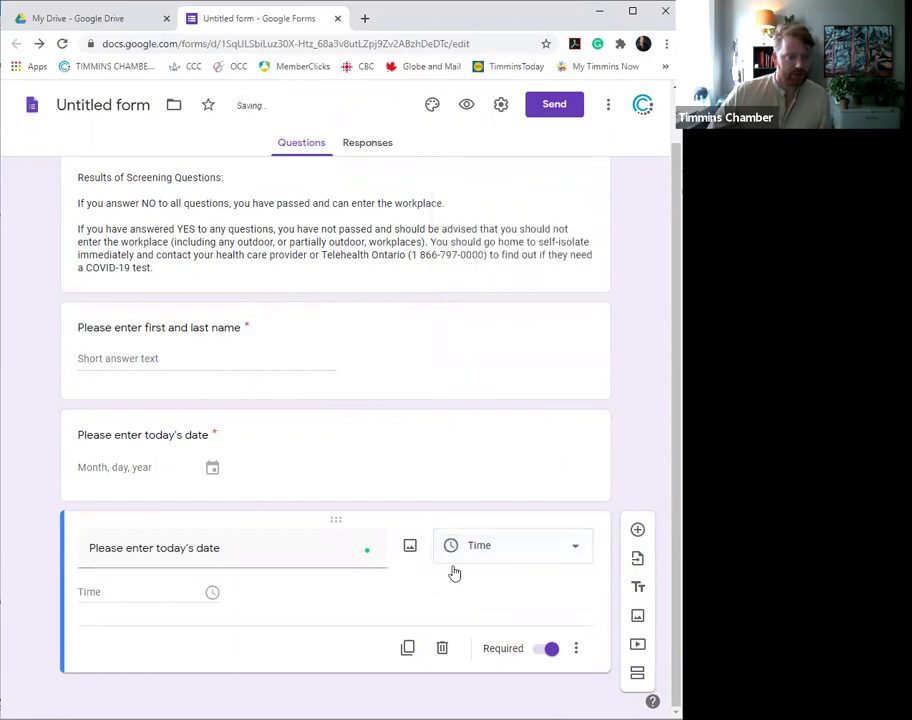
{"action": "triple_click", "coordinate": [240, 549]}
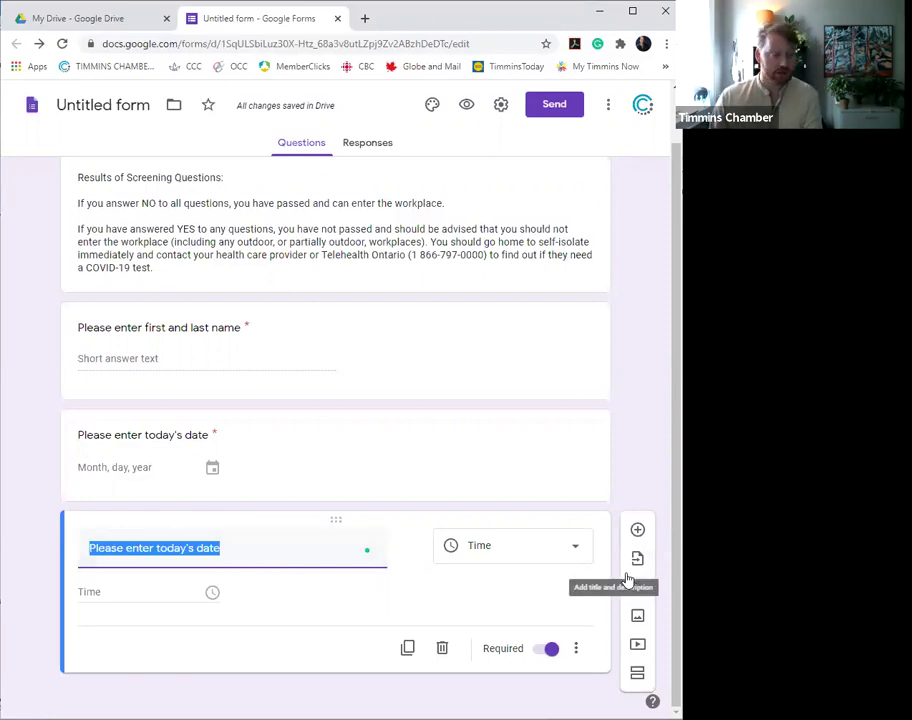
{"action": "type", "text": "E"}
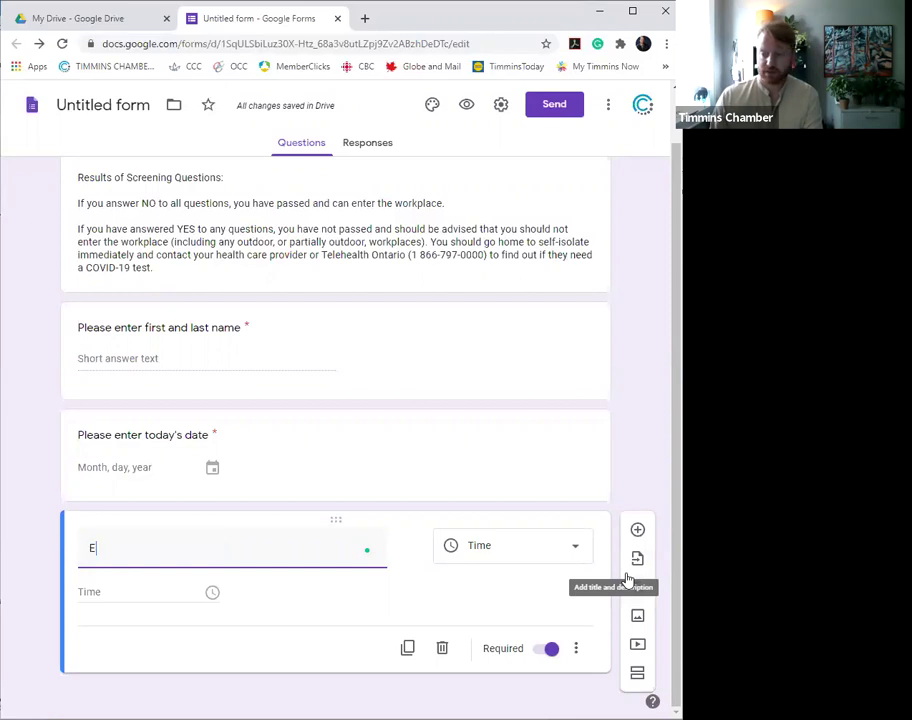
{"action": "type", "text": "nter the current tinme"}
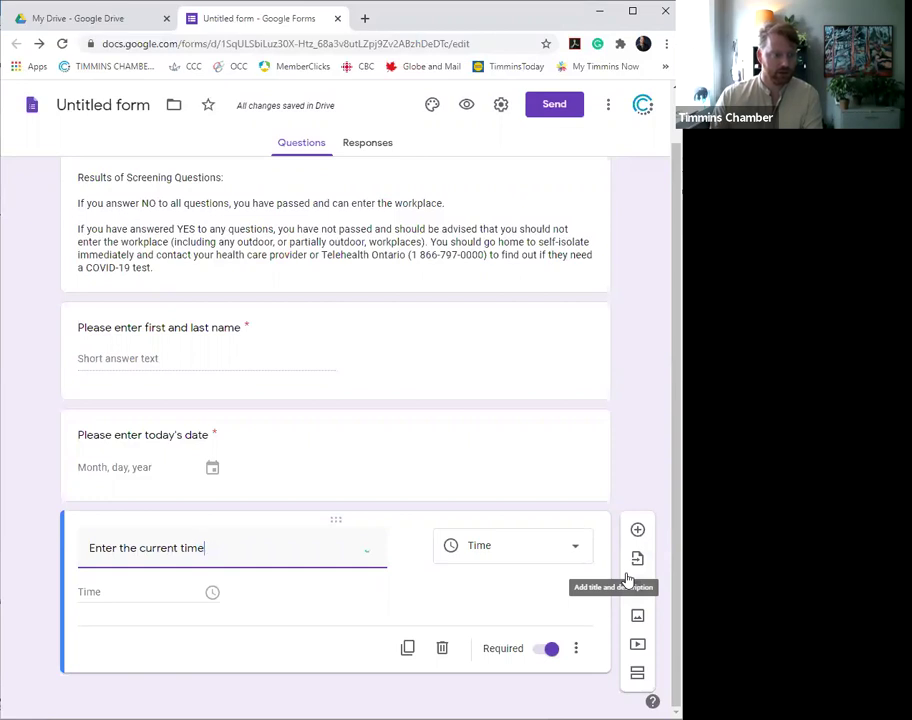
{"action": "type", "text": " (EST):"}
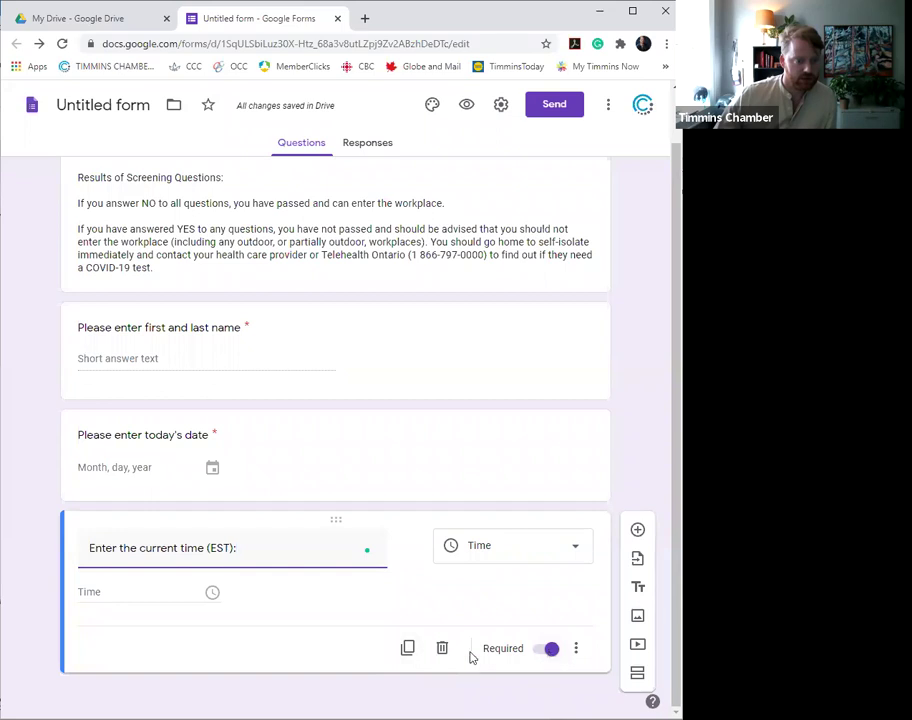
{"action": "left_click", "coordinate": [408, 651]}
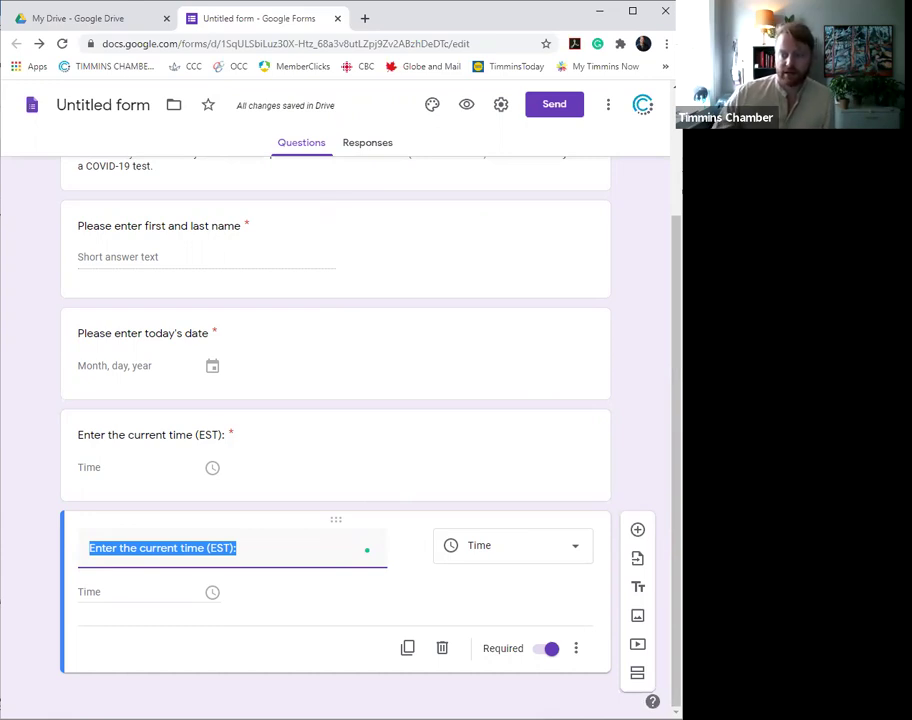
- Change the copied current-time question's type to Checkboxes
{"action": "left_click", "coordinate": [483, 546]}
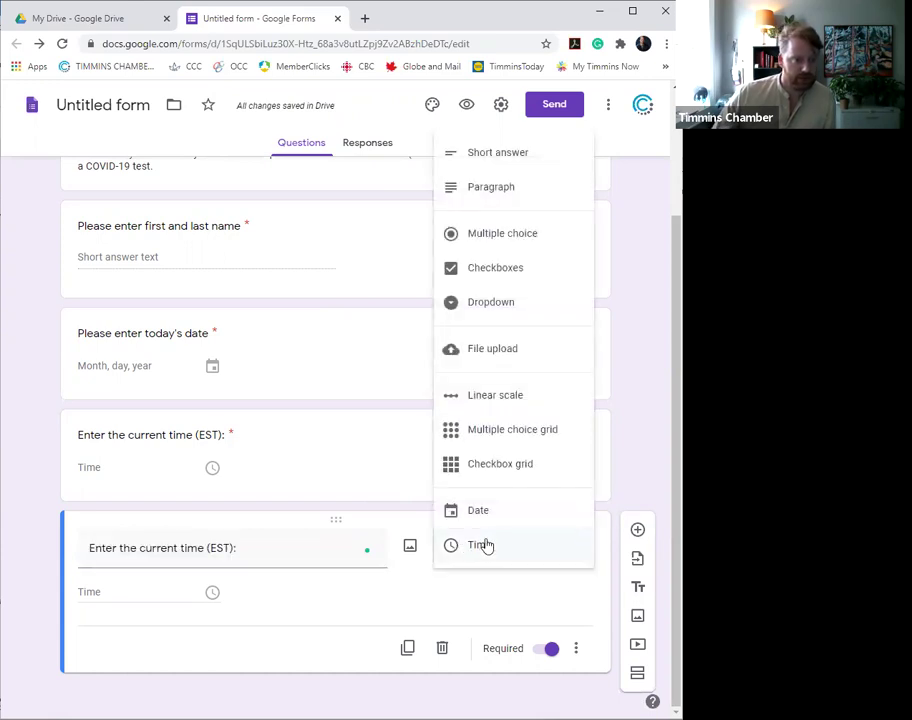
{"action": "left_click", "coordinate": [500, 266]}
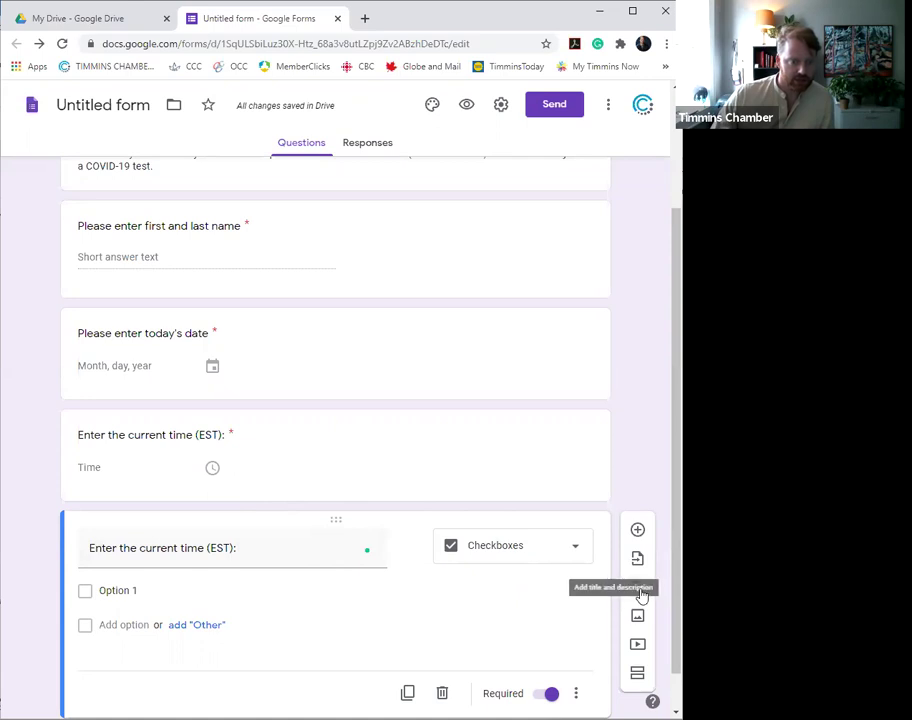
- Add a title block above the checkbox question with the new-or-worsening-symptoms question pasted as its heading
{"action": "left_click", "coordinate": [641, 592]}
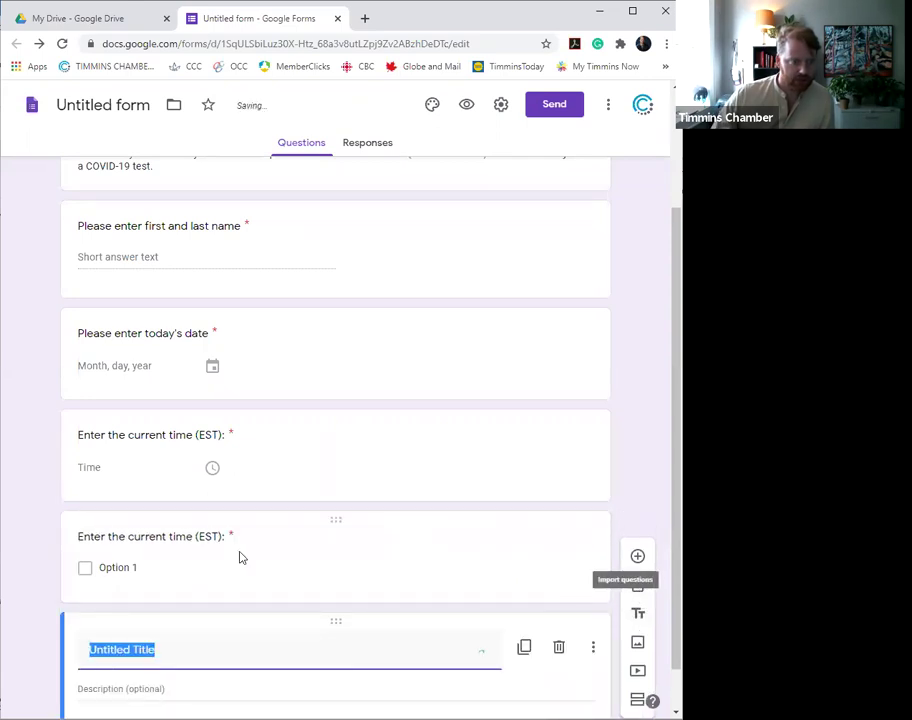
{"action": "key", "text": "ctrl+z"}
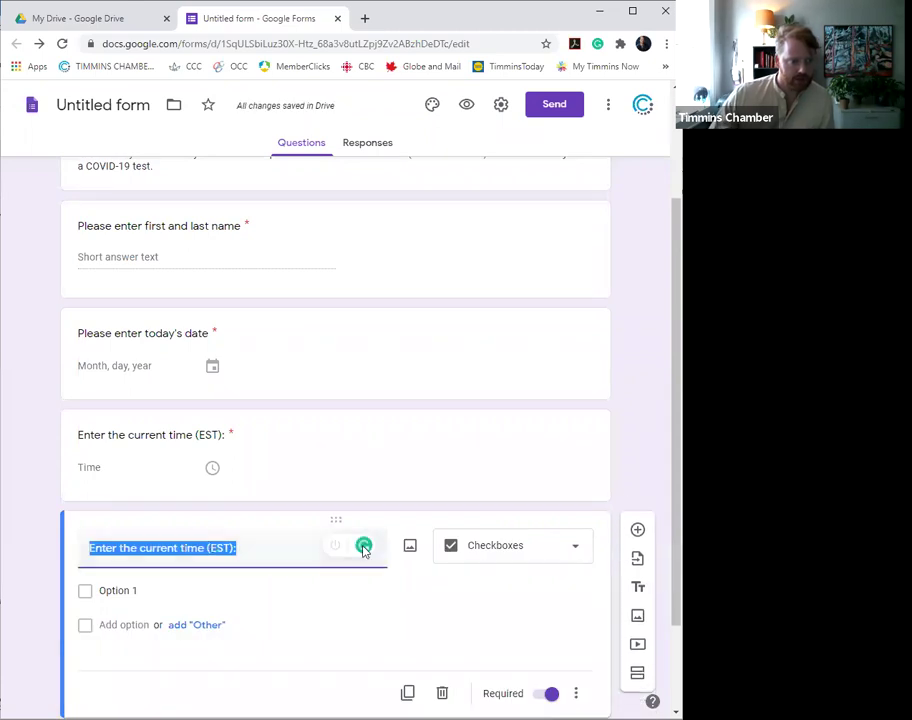
{"action": "scroll", "coordinate": [224, 647], "scroll_direction": "down", "scroll_amount": 1}
{"action": "left_click", "coordinate": [238, 637]}
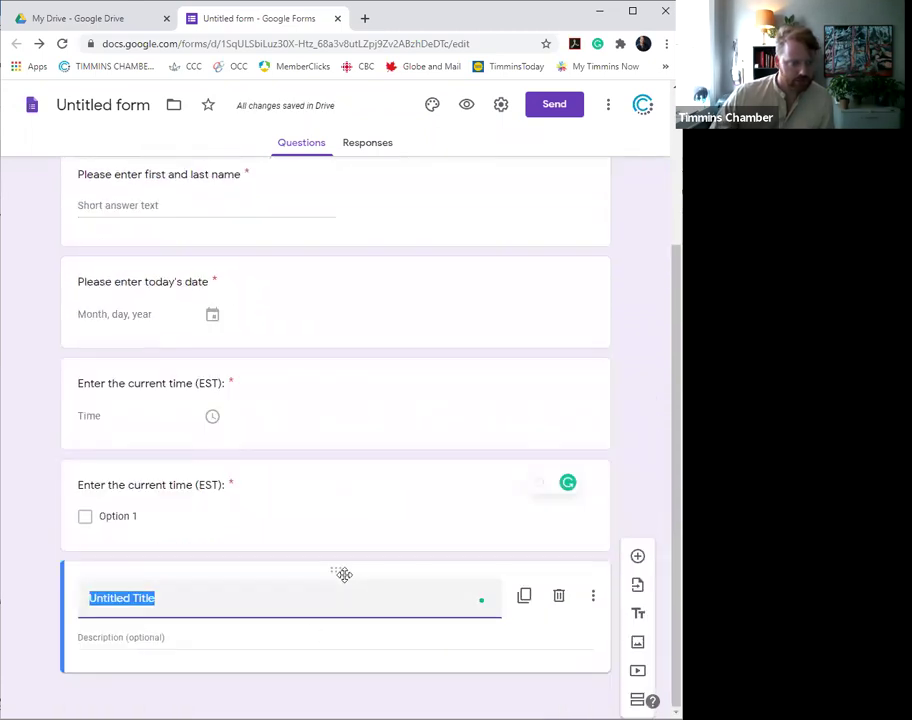
{"action": "left_click_drag", "start_coordinate": [338, 572], "coordinate": [383, 472]}
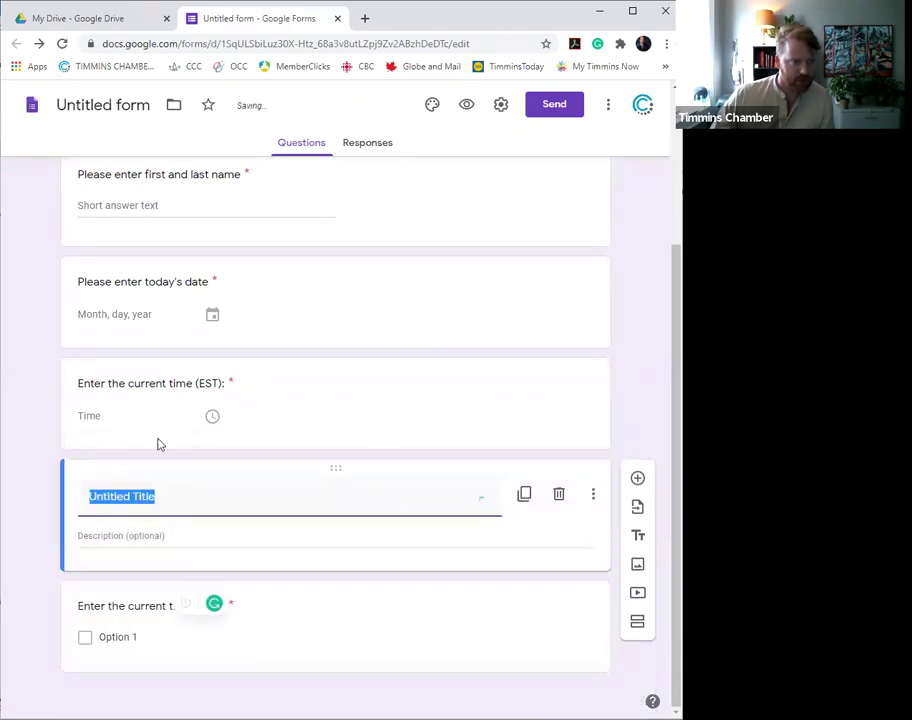
{"action": "left_click", "coordinate": [238, 505]}
{"action": "key", "text": "ctrl+a"}
{"action": "key", "text": "ctrl+v"}
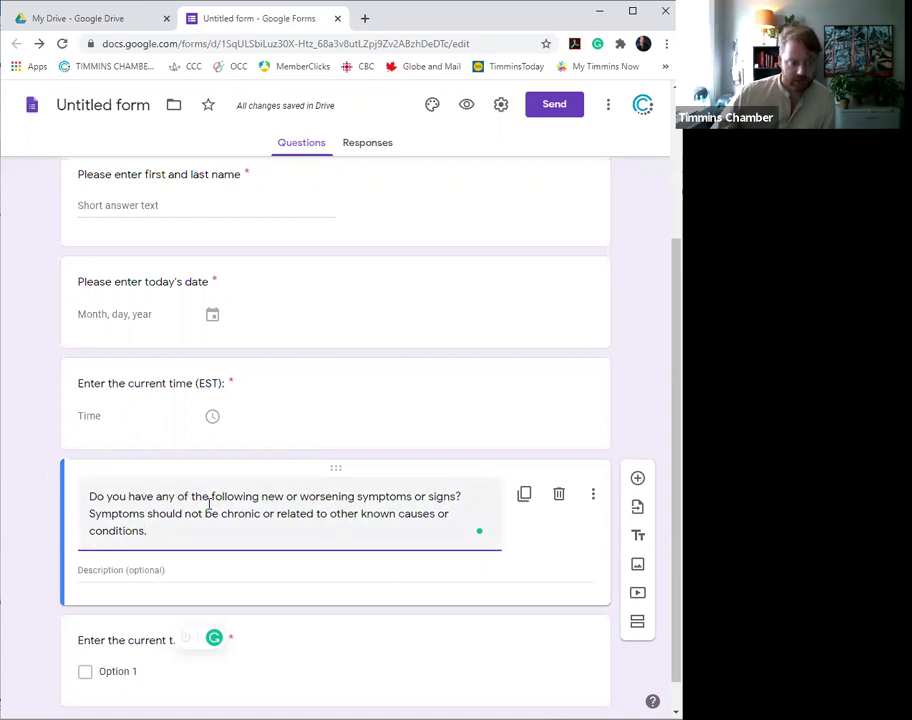
{"action": "left_click", "coordinate": [555, 544]}
{"action": "scroll", "coordinate": [212, 632], "scroll_direction": "down", "scroll_amount": 1}
{"action": "left_click", "coordinate": [187, 637]}
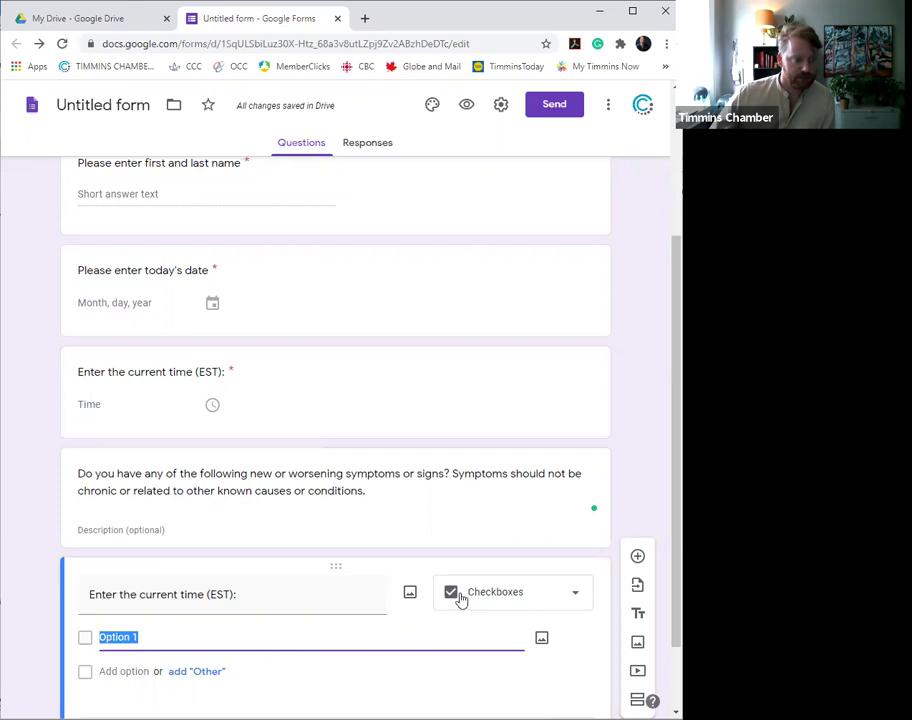
- Retitle the checkbox question 'Fever or chills' and give it Yes and No options
{"action": "scroll", "coordinate": [450, 615], "scroll_direction": "down", "scroll_amount": 1}
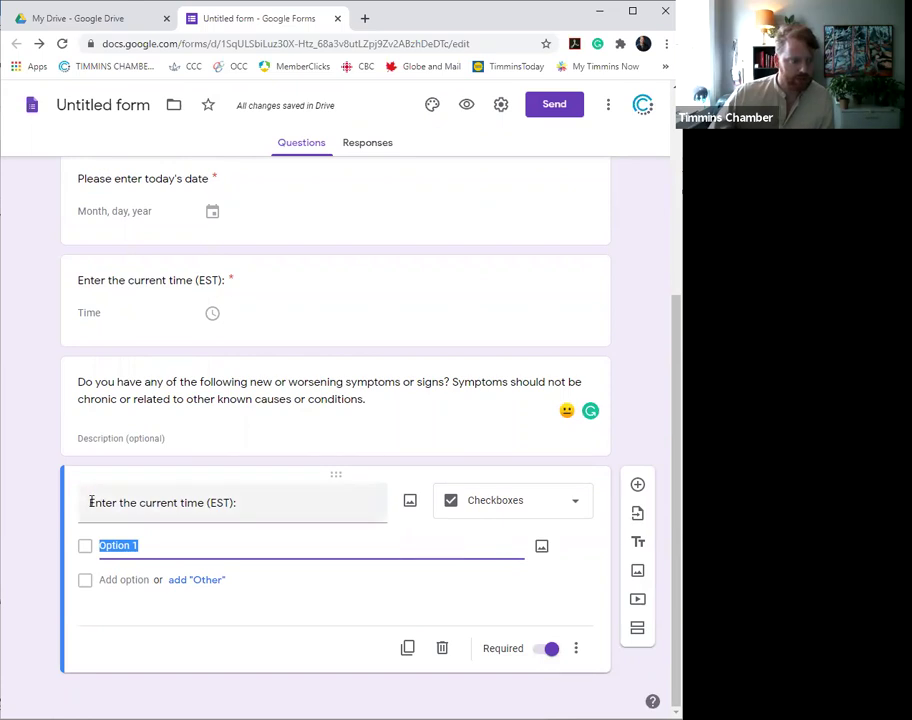
{"action": "left_click_drag", "start_coordinate": [116, 502], "coordinate": [305, 516]}
{"action": "key", "text": "BackSpace"}
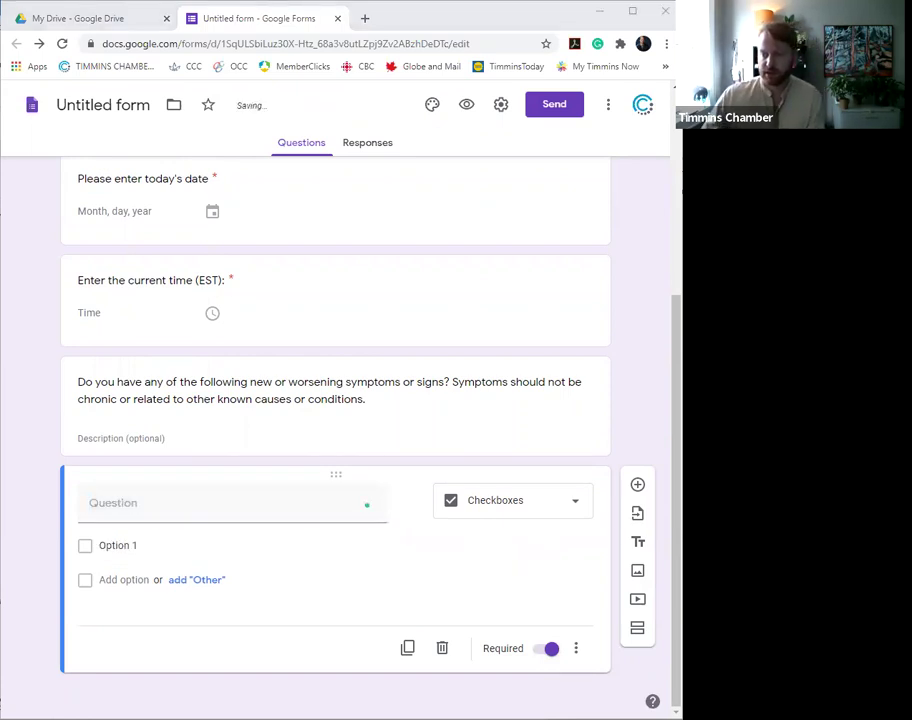
{"action": "left_click", "coordinate": [266, 503]}
{"action": "key", "text": "ctrl+v"}
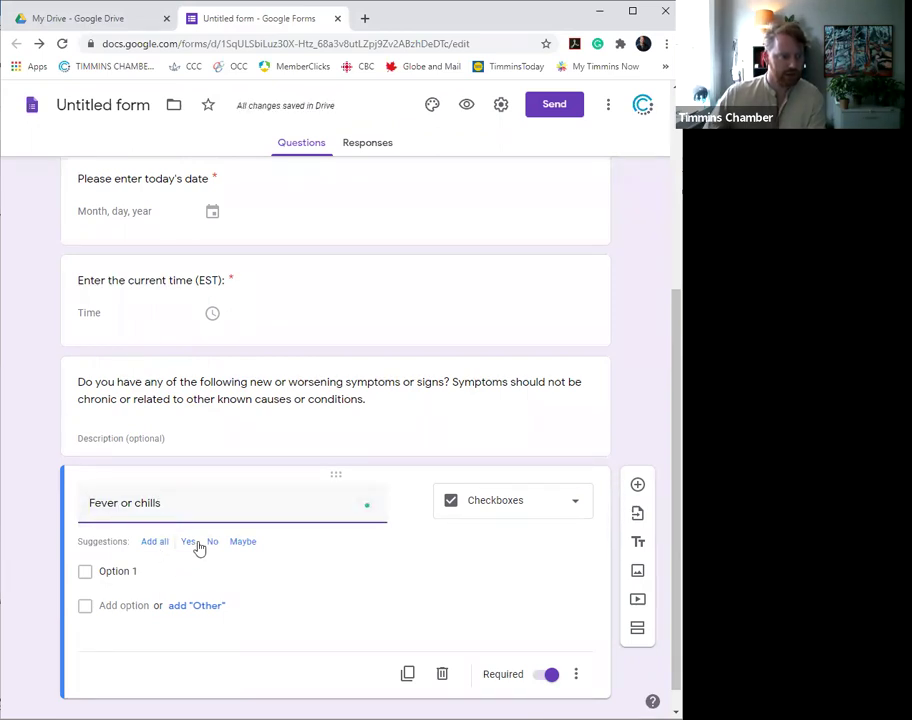
{"action": "left_click", "coordinate": [190, 543]}
{"action": "left_click", "coordinate": [188, 542]}
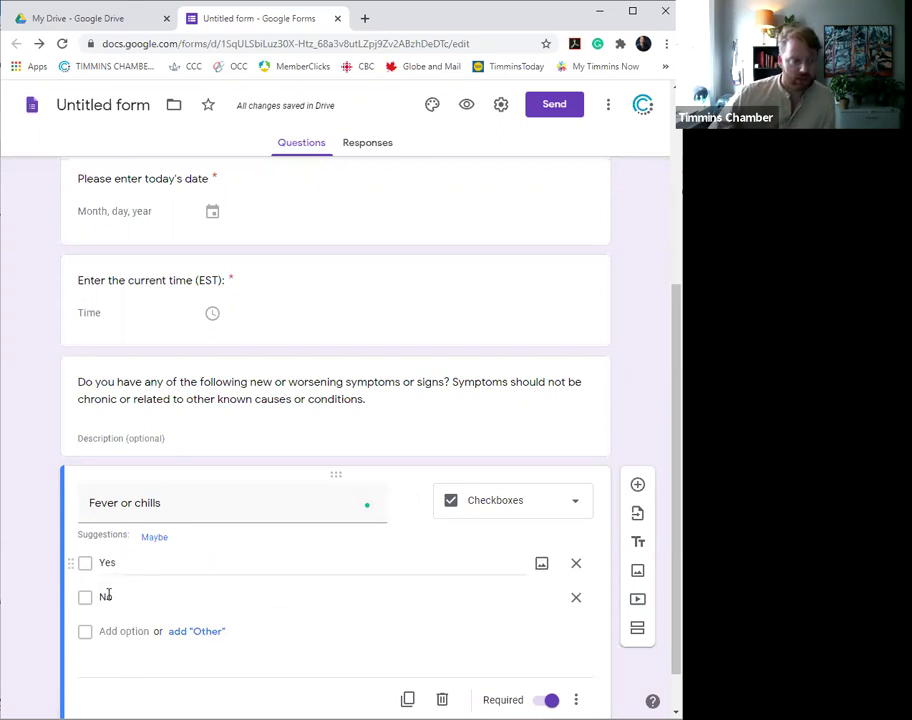
{"action": "scroll", "coordinate": [420, 580], "scroll_direction": "down", "scroll_amount": 1}
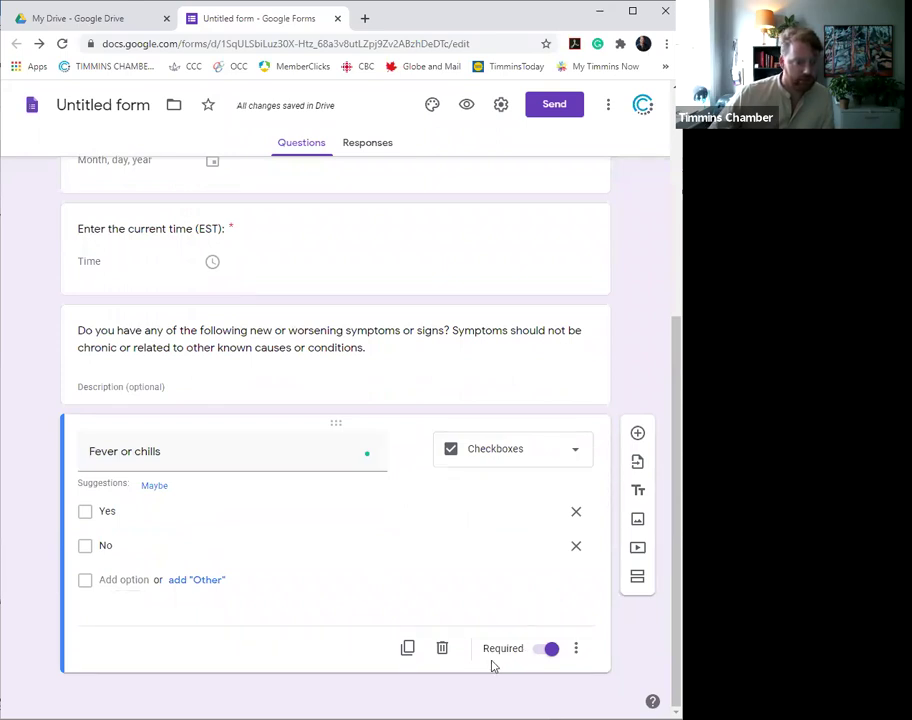
- Duplicate the Fever question and retitle the copy 'Difficulty breathing or shortness of breath'
{"action": "left_click", "coordinate": [409, 649]}
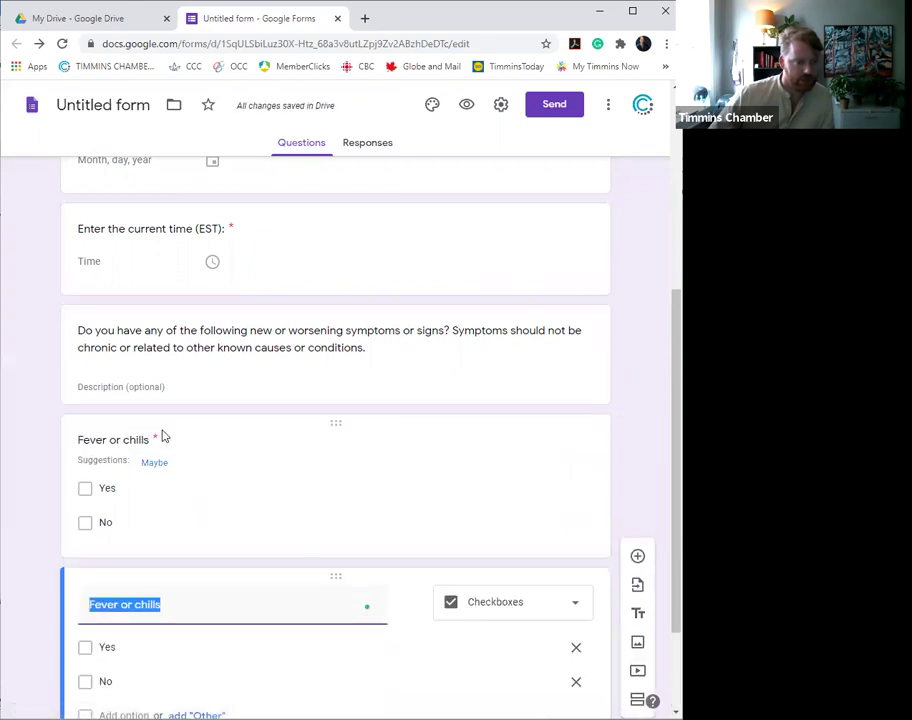
{"action": "left_click", "coordinate": [88, 490]}
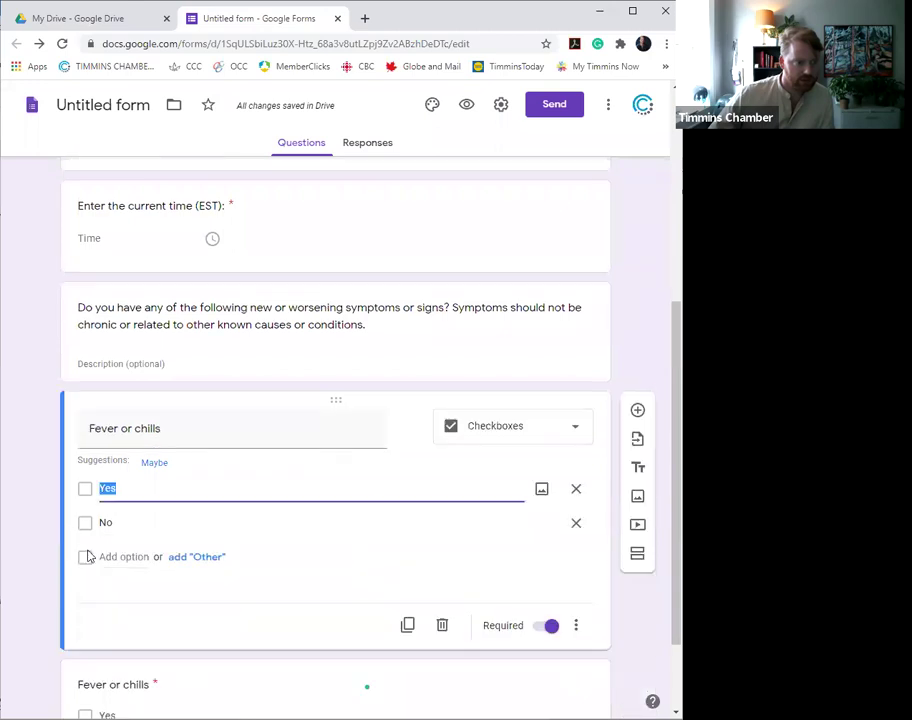
{"action": "left_click", "coordinate": [410, 674]}
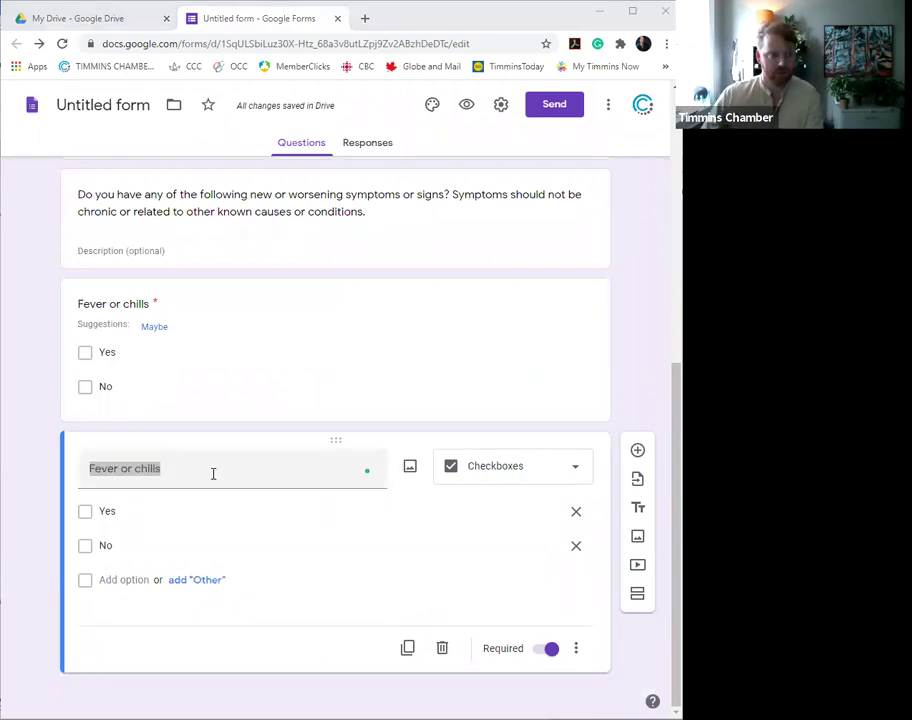
{"action": "key", "text": "alt+Tab"}
{"action": "type", "text": "Difficulty breathing or shortness of breath"}
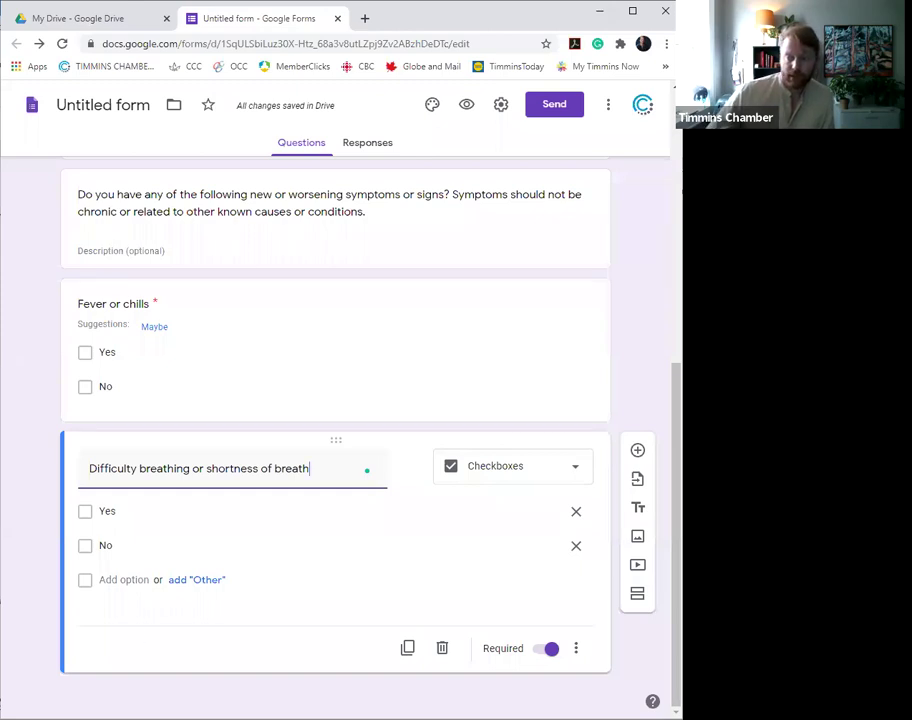
- Duplicate the breathing question and retitle it as the close-contact COVID-19 question
{"action": "left_click", "coordinate": [408, 649]}
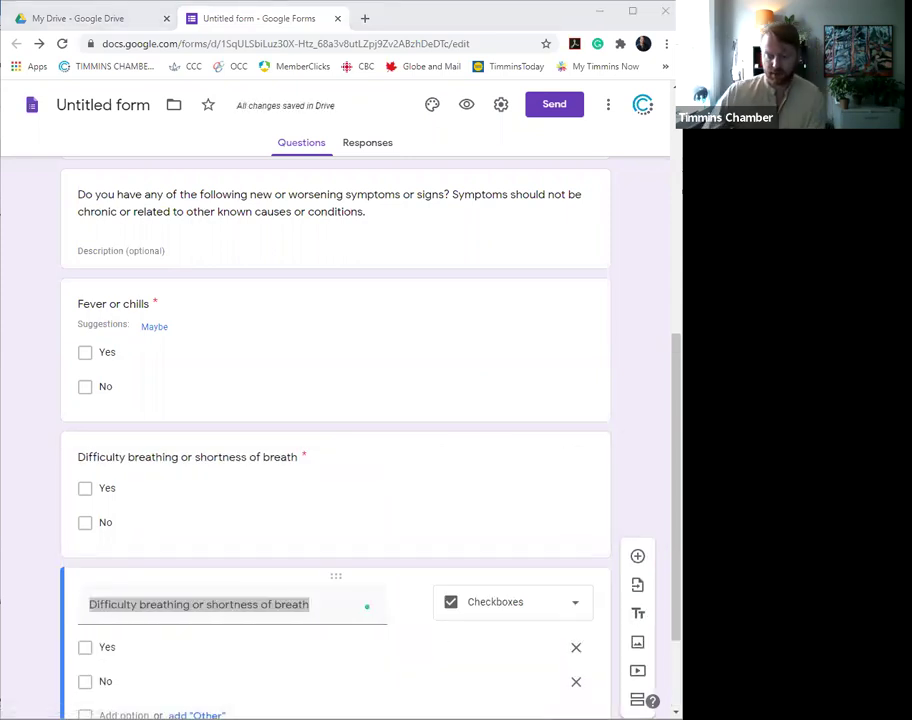
{"action": "key", "text": "alt+Tab"}
{"action": "type", "text": "Have you had close contact with a confirmed or probable case of COVID-19?"}
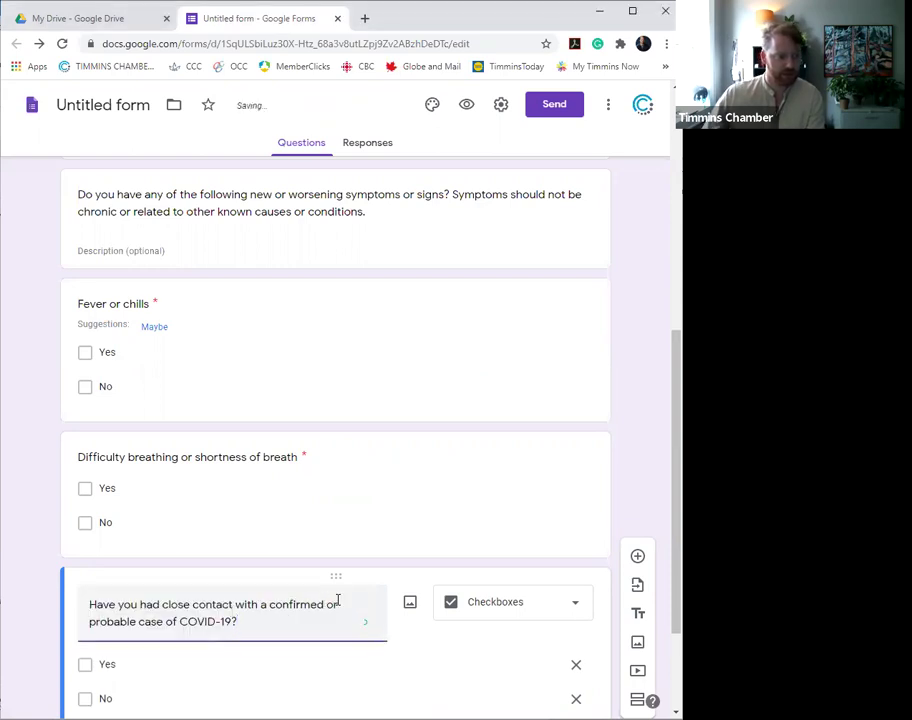
{"action": "scroll", "coordinate": [400, 542], "scroll_direction": "down", "scroll_amount": 3}
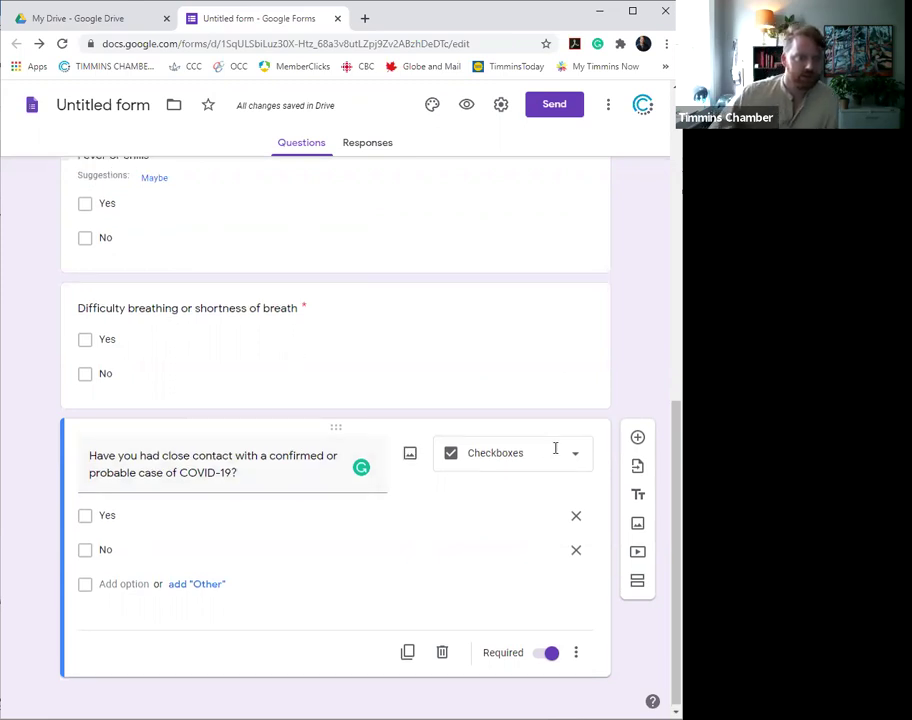
- Change the form's theme colour from purple to green
{"action": "scroll", "coordinate": [446, 114], "scroll_direction": "up", "scroll_amount": 4}
{"action": "left_click", "coordinate": [431, 110]}
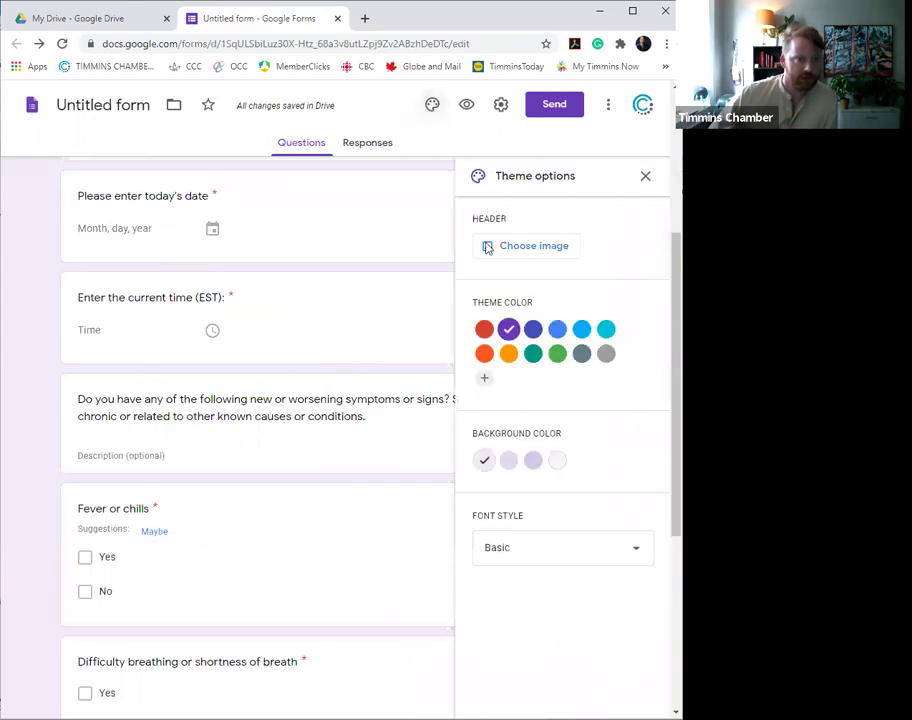
{"action": "left_click", "coordinate": [560, 331]}
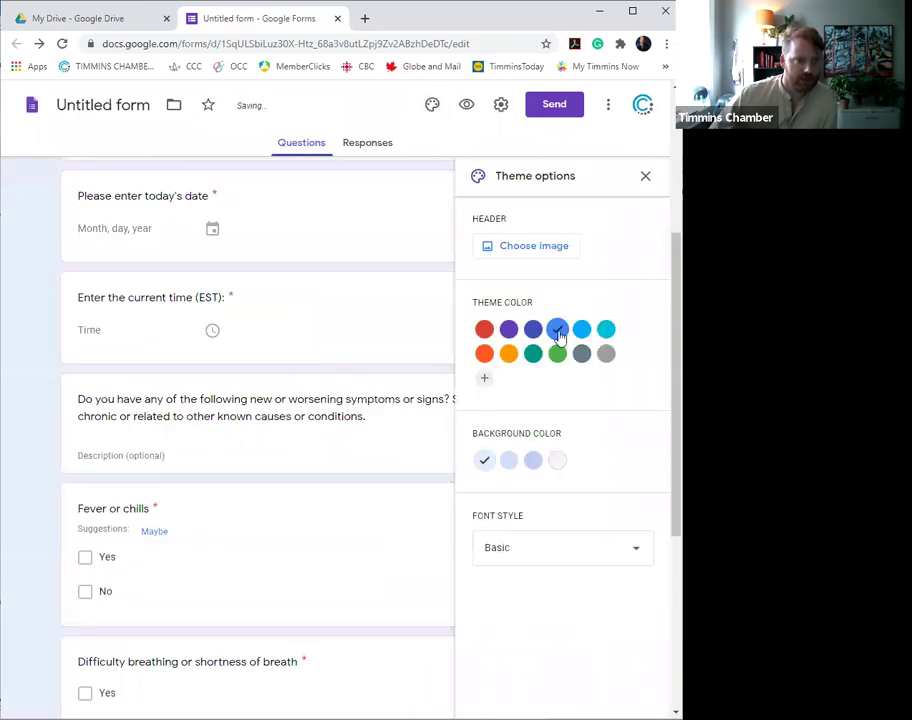
{"action": "left_click", "coordinate": [557, 355]}
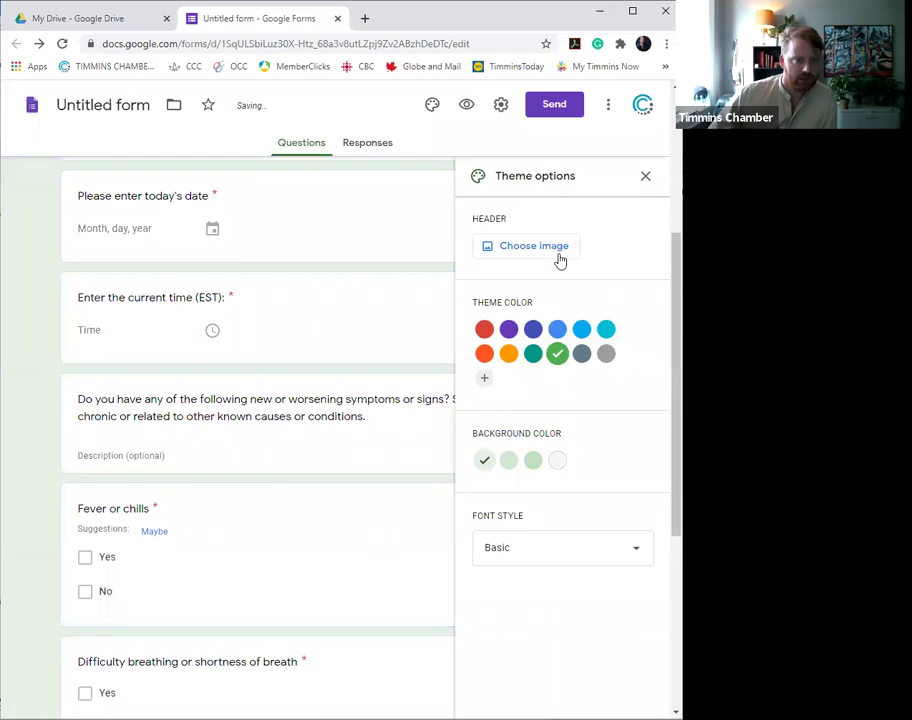
- Look at the header image upload option without choosing one, then preview the form
{"action": "left_click", "coordinate": [522, 248]}
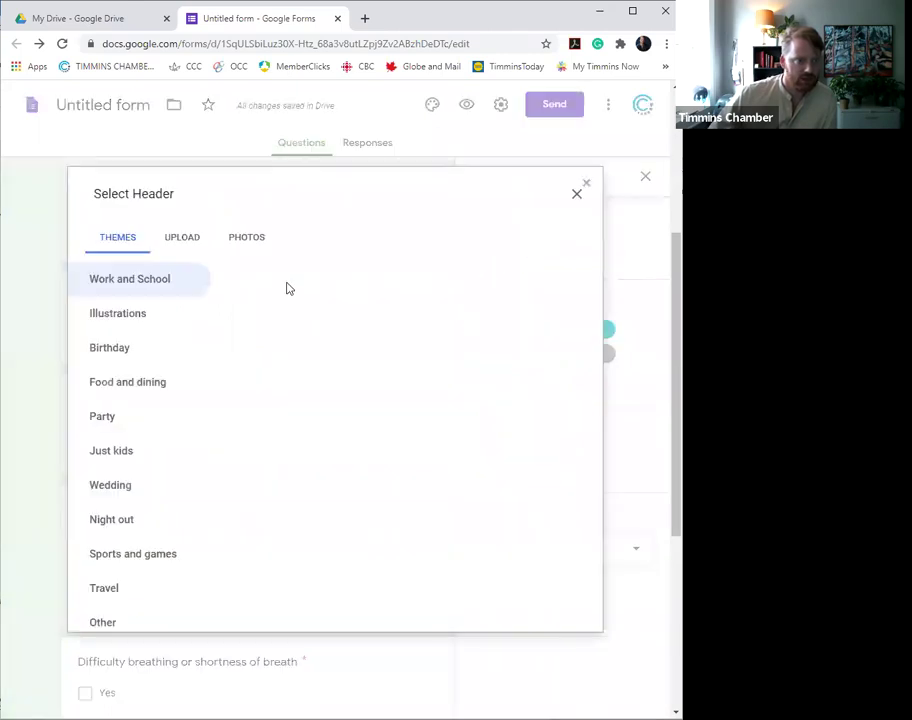
{"action": "left_click", "coordinate": [193, 240]}
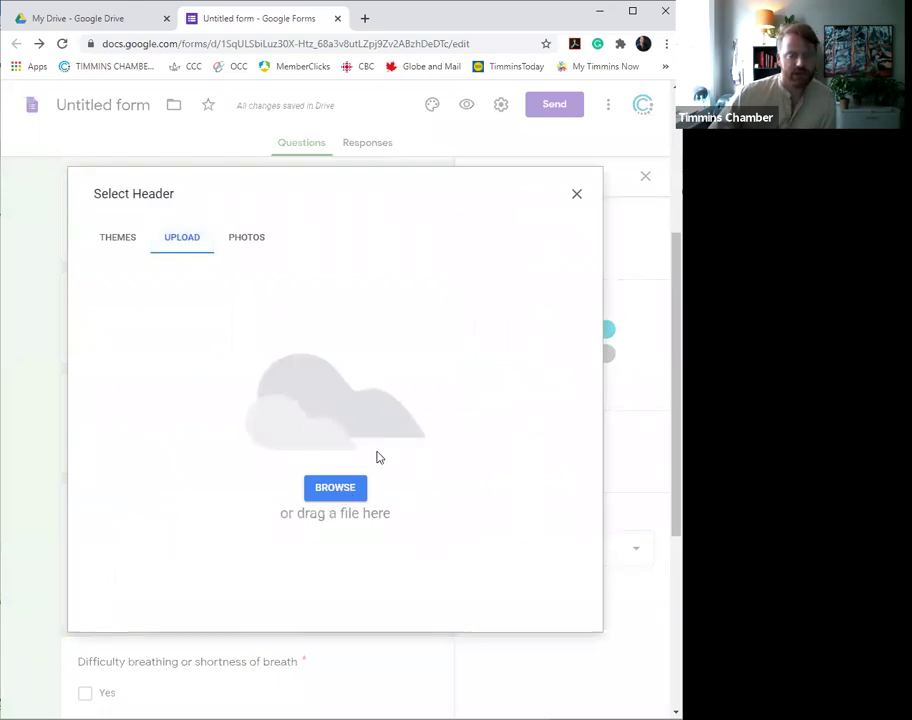
{"action": "left_click", "coordinate": [576, 196]}
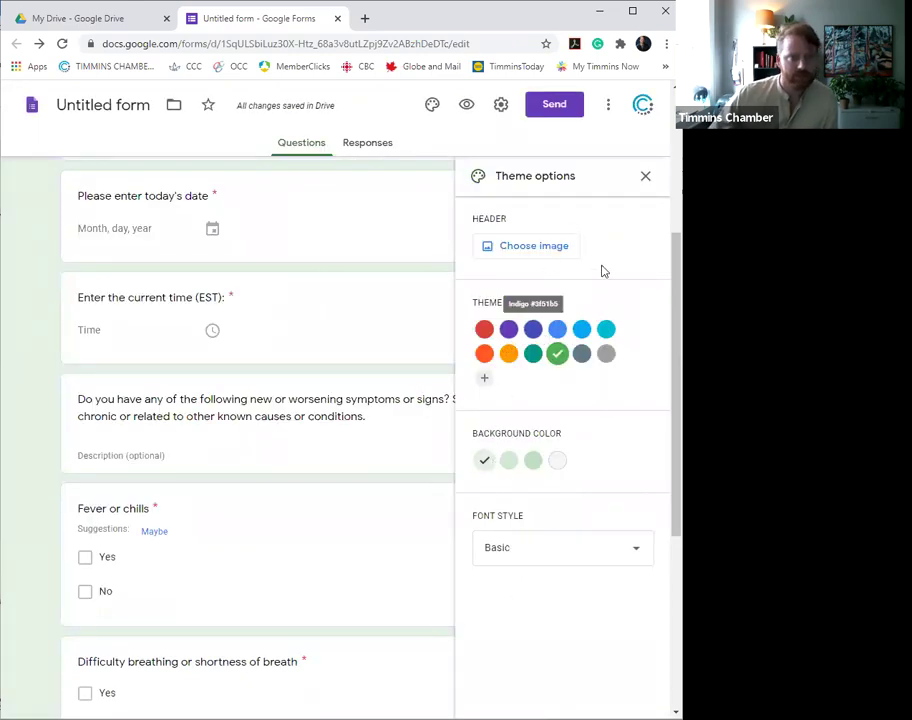
{"action": "left_click", "coordinate": [645, 178]}
{"action": "left_click", "coordinate": [467, 108]}
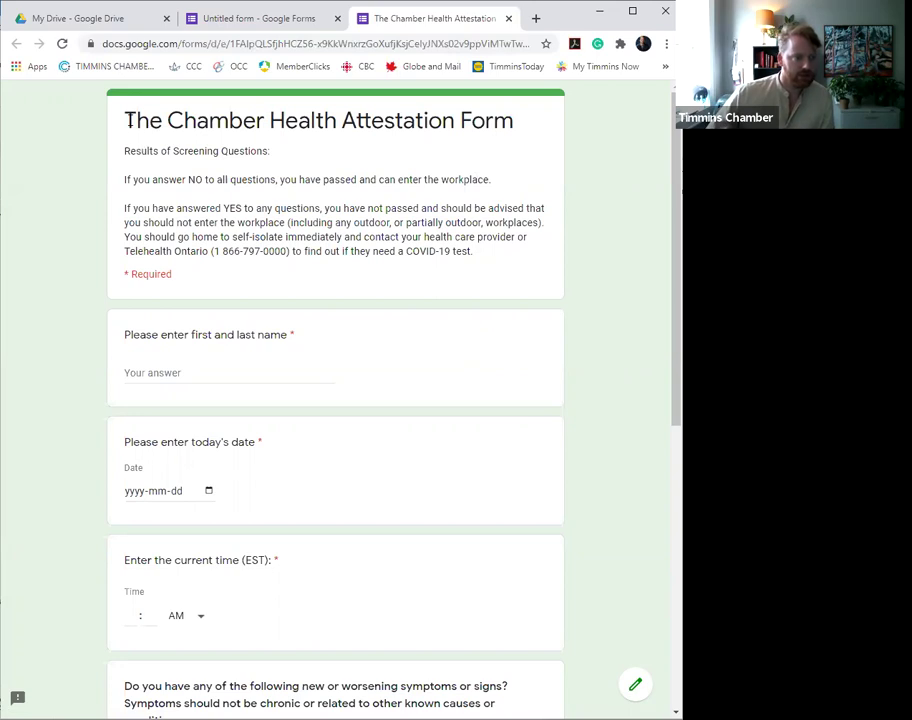
- Read over the form title and Required note, then enter a test name
{"action": "left_click_drag", "start_coordinate": [146, 118], "coordinate": [548, 268]}
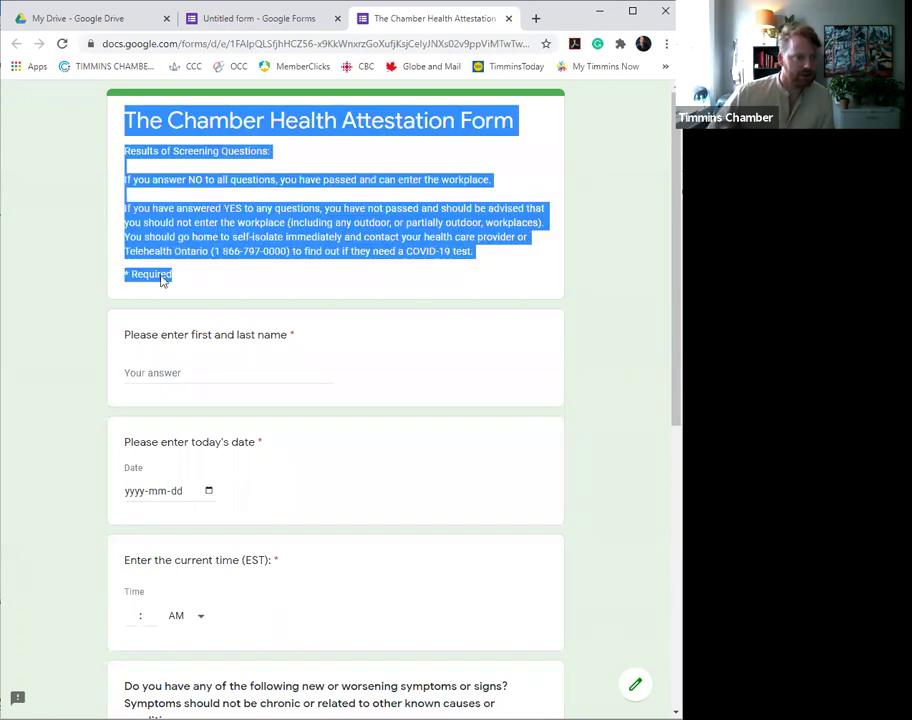
{"action": "left_click", "coordinate": [130, 274]}
{"action": "left_click_drag", "start_coordinate": [126, 274], "coordinate": [176, 277]}
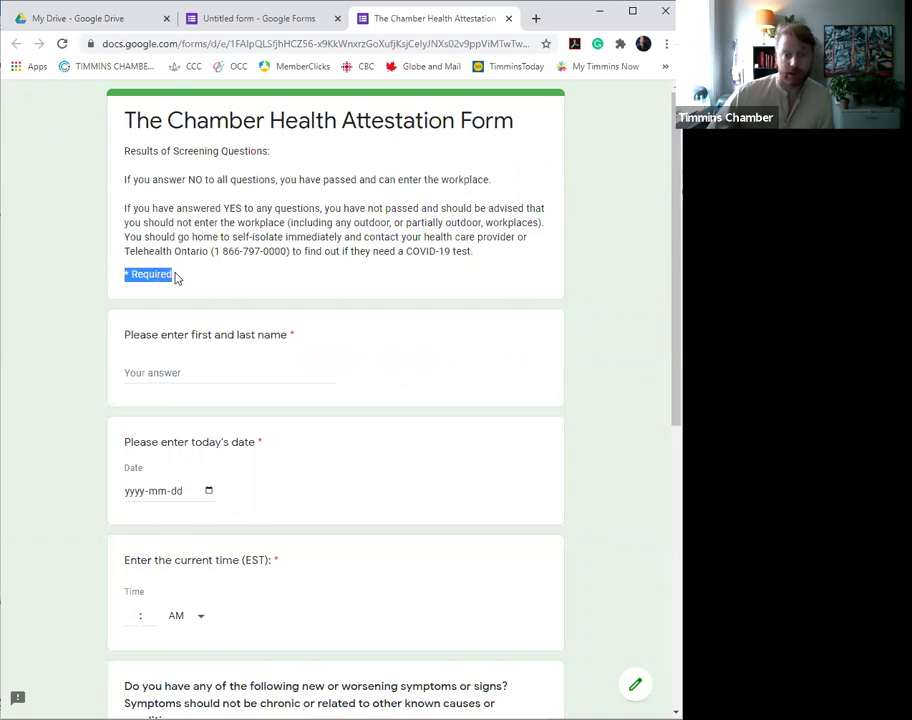
{"action": "left_click", "coordinate": [216, 377]}
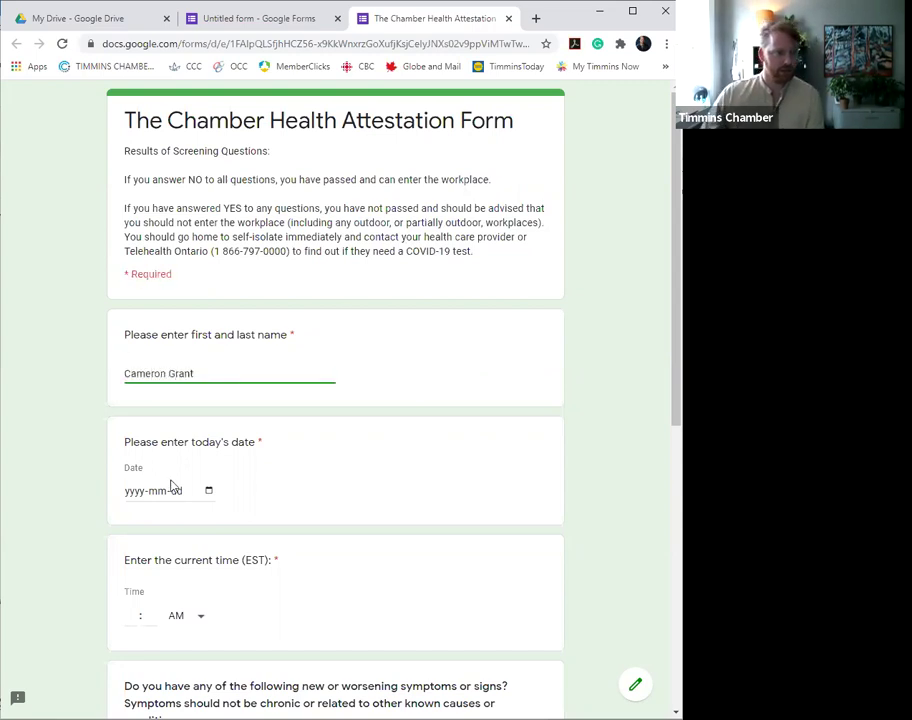
- Enter the date 2020-10-05 and the time 02:54 PM
{"action": "left_click", "coordinate": [144, 490]}
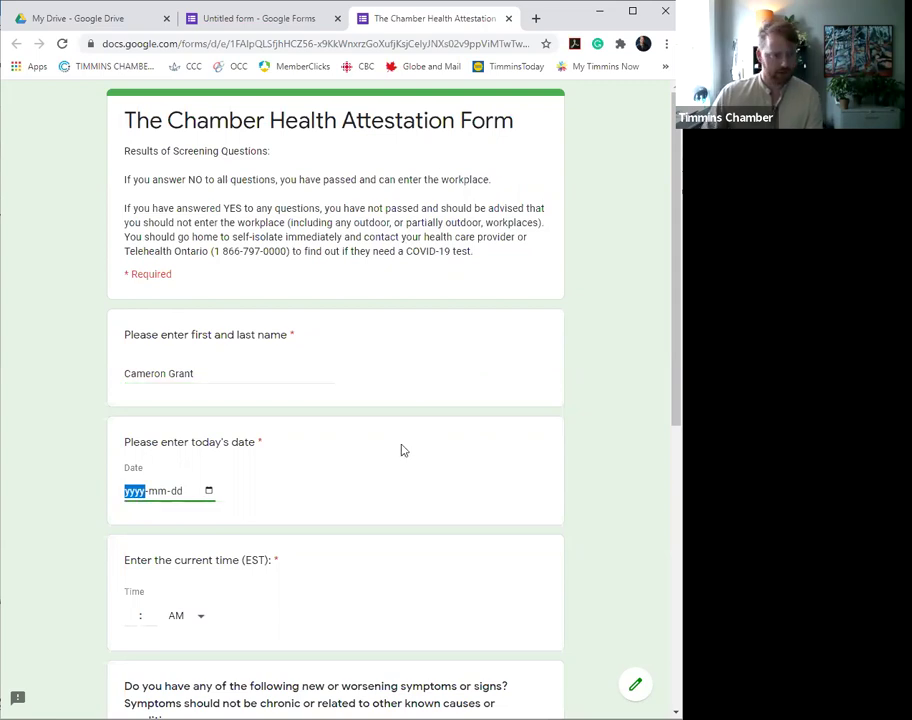
{"action": "type", "text": "2020-mm-dd"}
{"action": "key", "text": "Tab"}
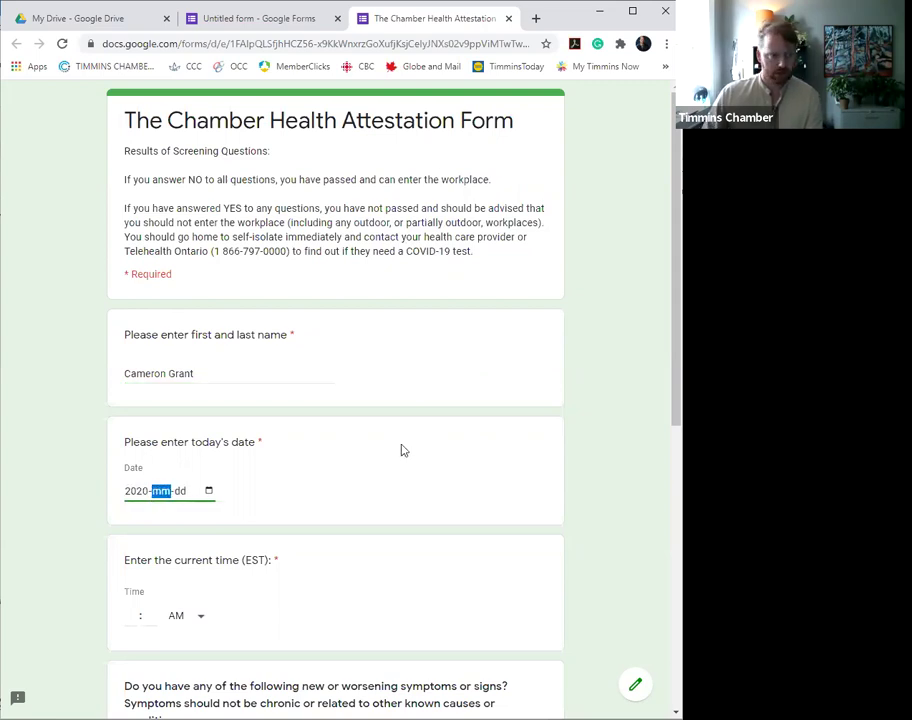
{"action": "type", "text": "10"}
{"action": "key", "text": "Tab"}
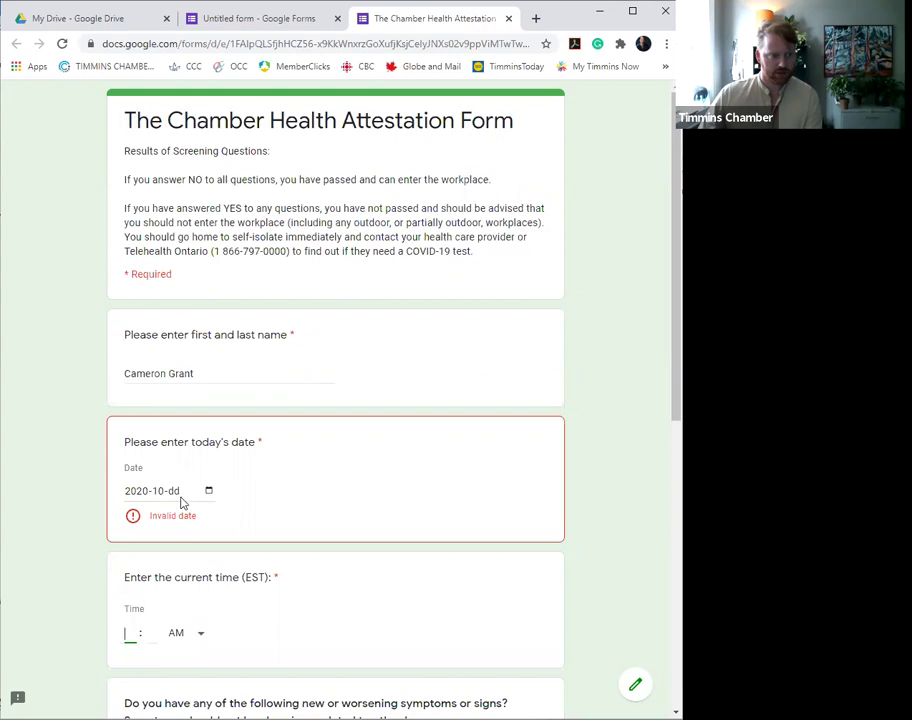
{"action": "left_click", "coordinate": [183, 493]}
{"action": "type", "text": "05"}
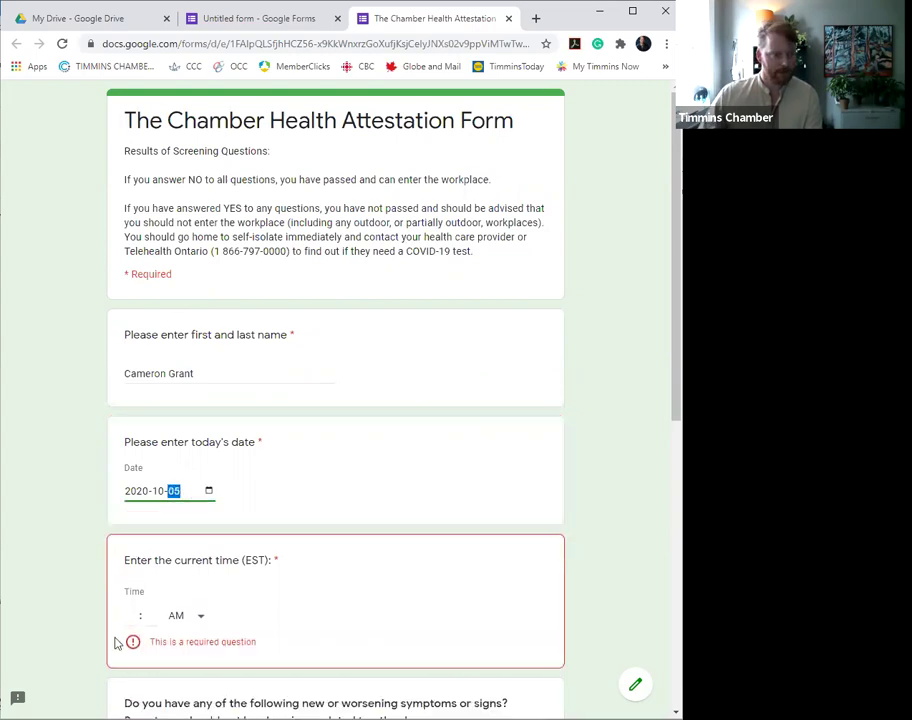
{"action": "left_click", "coordinate": [128, 613]}
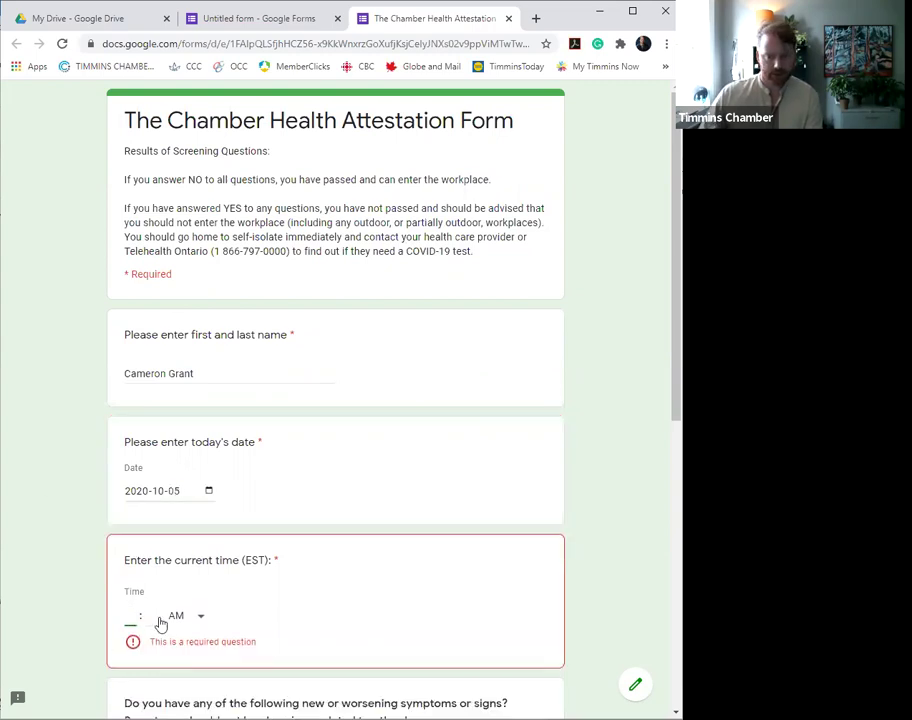
{"action": "type", "text": "2 : "}
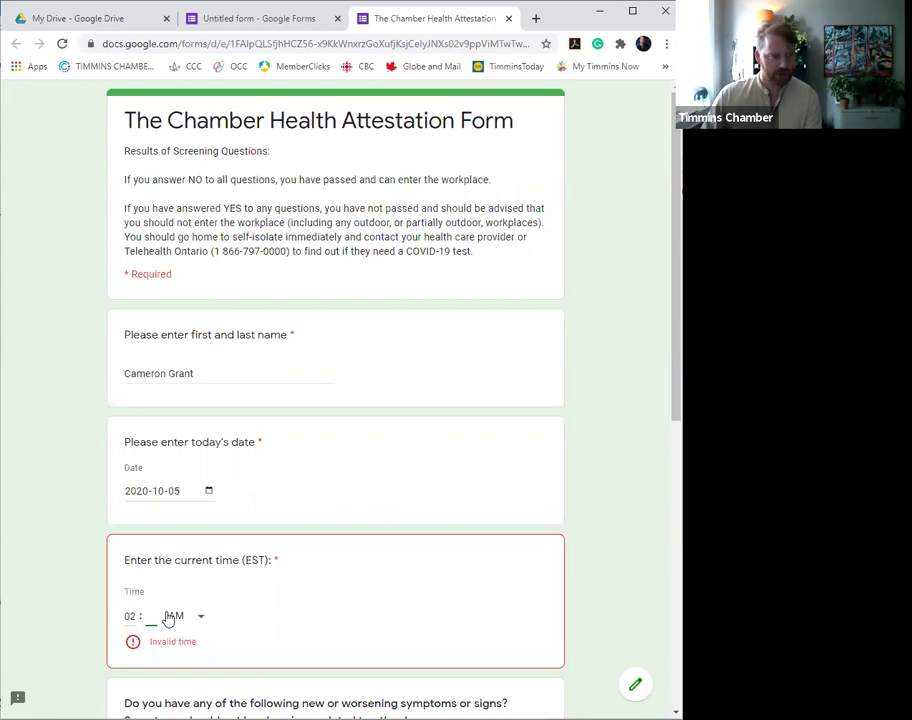
{"action": "type", "text": "54"}
{"action": "left_click", "coordinate": [180, 620]}
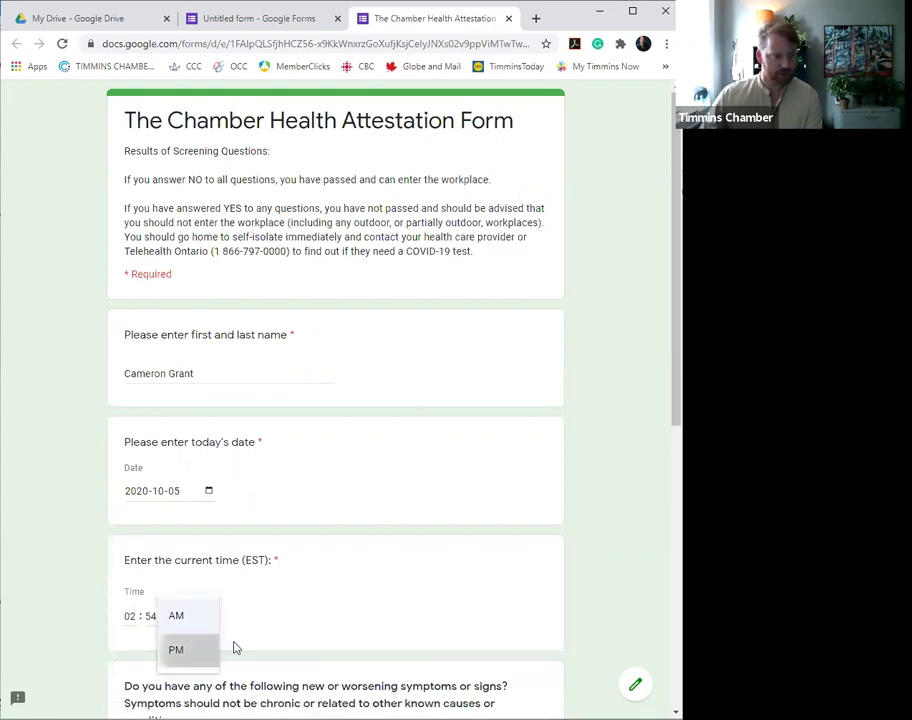
{"action": "left_click", "coordinate": [236, 648]}
- Answer No to fever or chills, difficulty breathing, and close contact
{"action": "scroll", "coordinate": [262, 610], "scroll_direction": "down", "scroll_amount": 1}
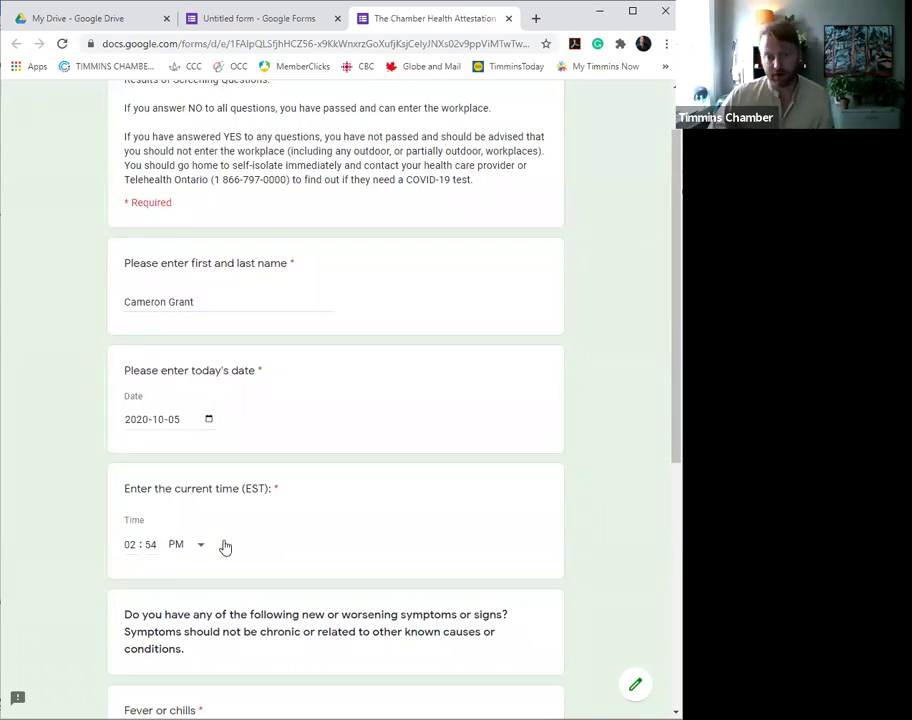
{"action": "scroll", "coordinate": [253, 544], "scroll_direction": "down", "scroll_amount": 3}
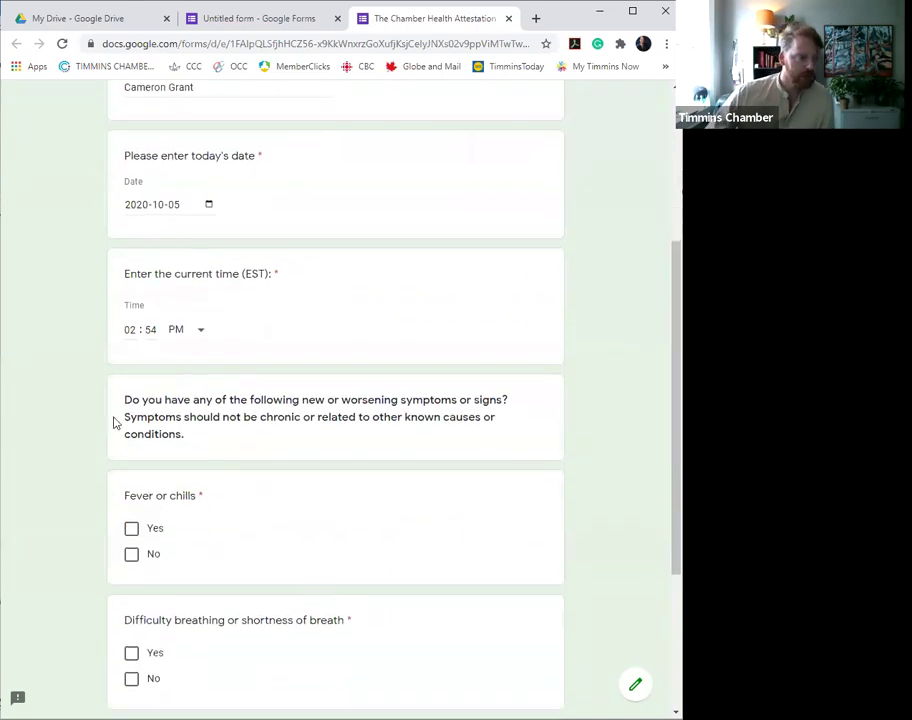
{"action": "left_click_drag", "start_coordinate": [125, 401], "coordinate": [211, 438]}
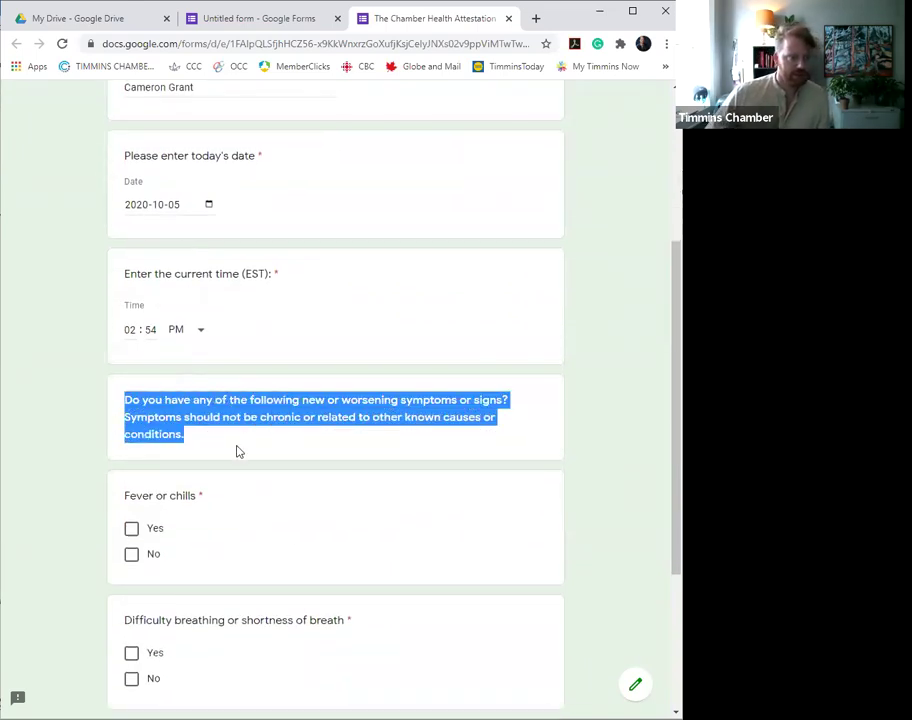
{"action": "scroll", "coordinate": [238, 452], "scroll_direction": "down", "scroll_amount": 3}
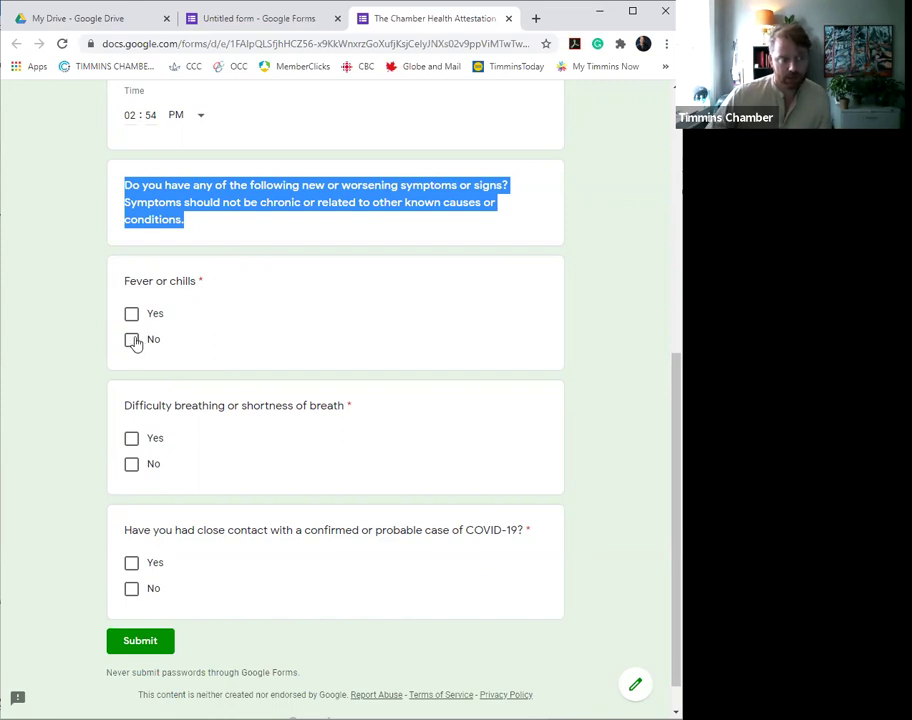
{"action": "left_click", "coordinate": [133, 341]}
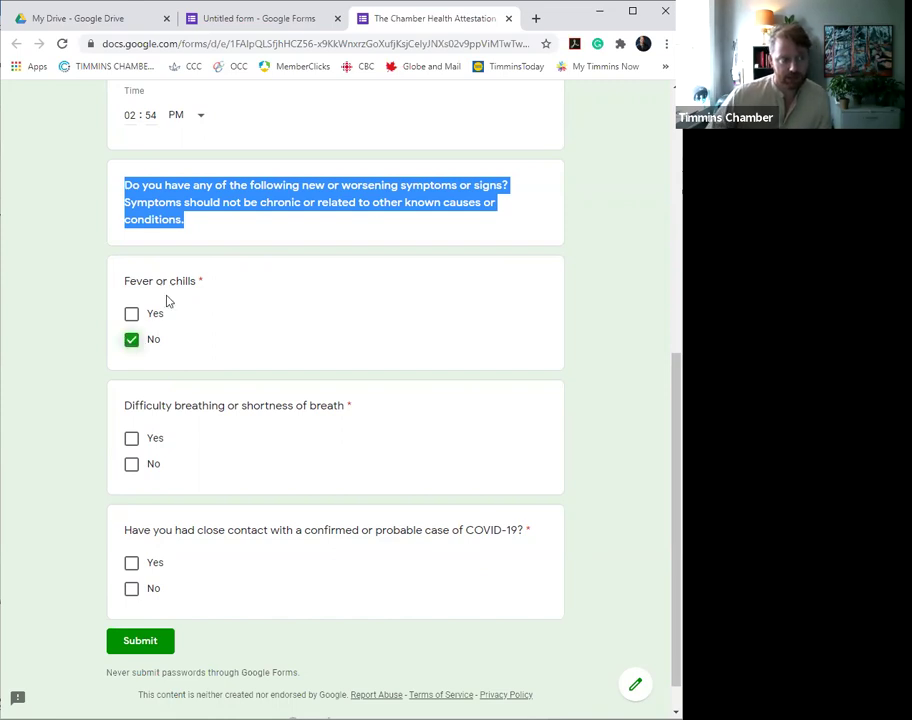
{"action": "left_click", "coordinate": [131, 465]}
{"action": "left_click", "coordinate": [128, 599]}
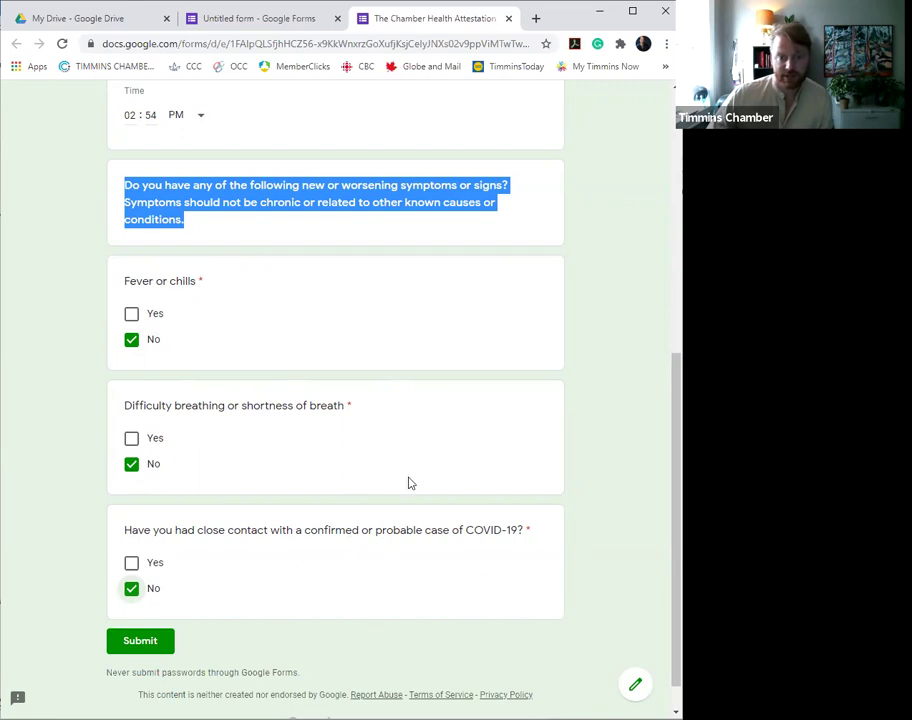
- Submit the test response and reopen it for editing from the confirmation page
{"action": "left_click", "coordinate": [141, 641]}
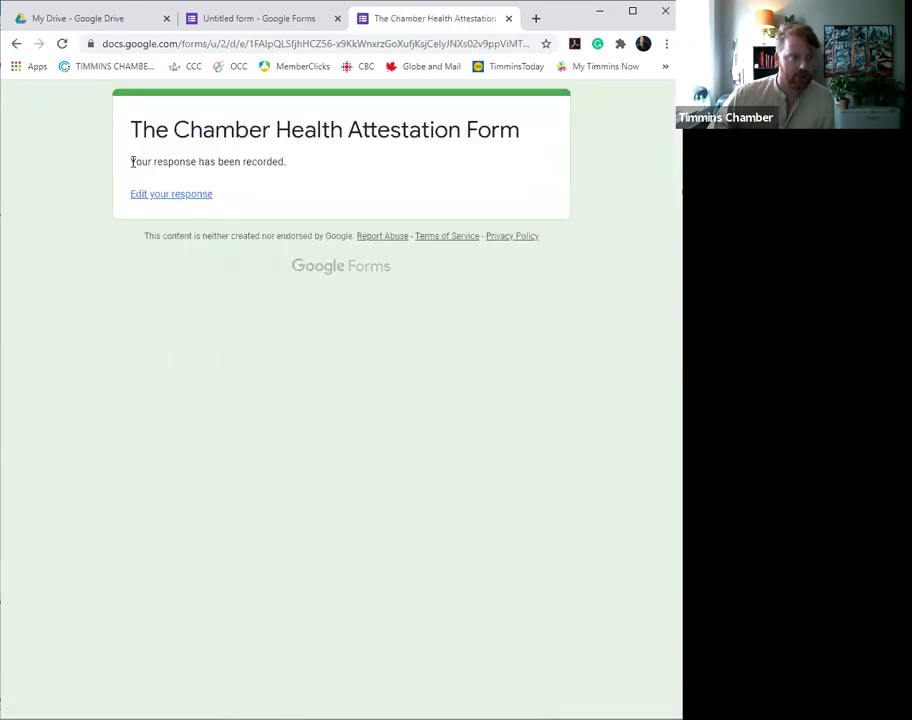
{"action": "left_click_drag", "start_coordinate": [140, 161], "coordinate": [307, 163]}
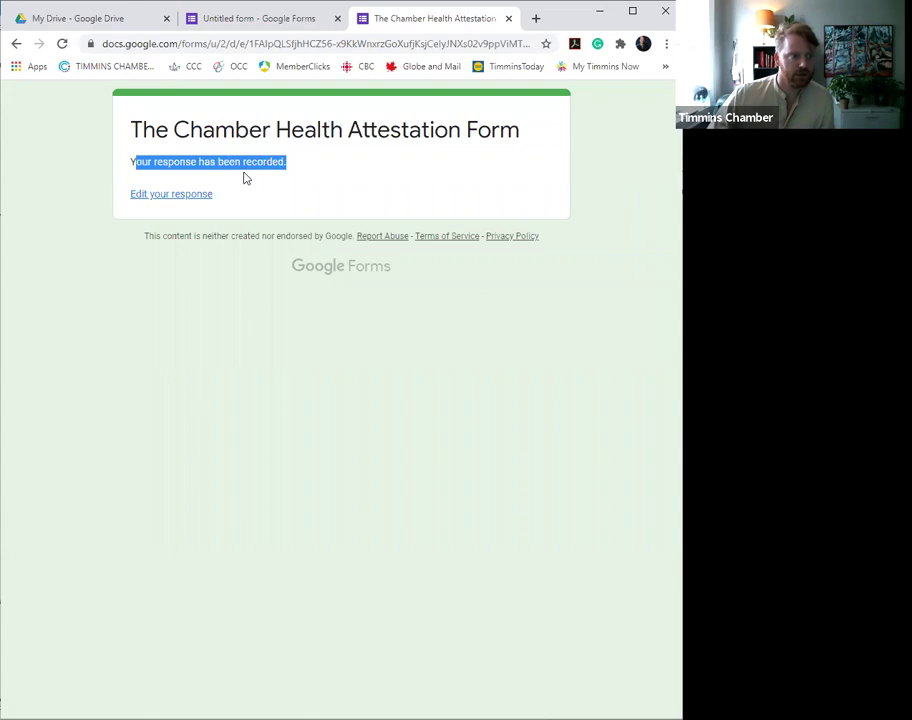
{"action": "left_click", "coordinate": [195, 203]}
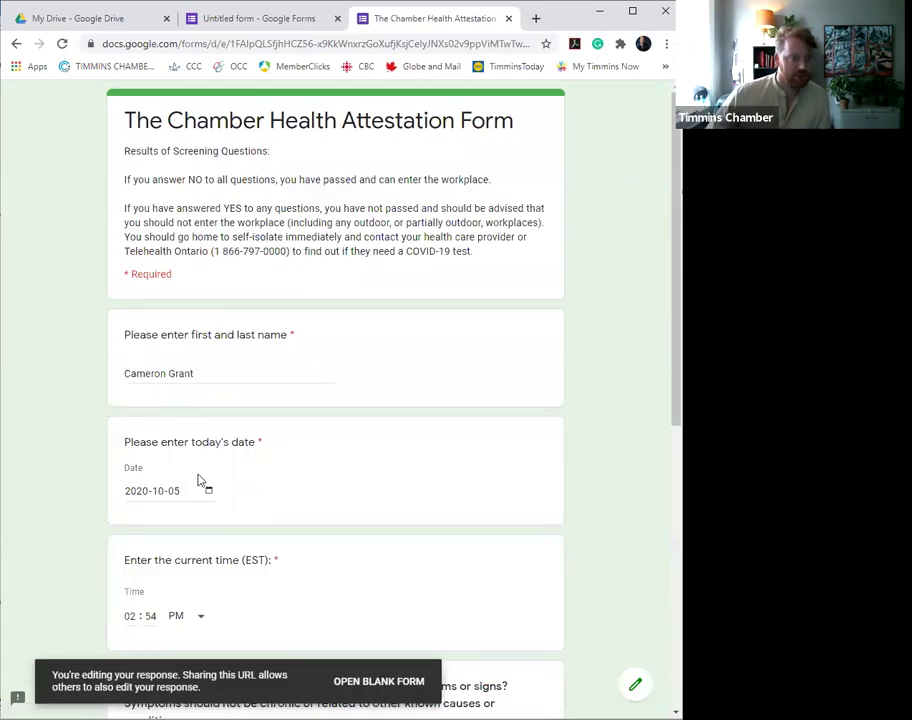
- Tick and untick Yes for difficulty breathing, resubmit, and reopen the response
{"action": "scroll", "coordinate": [197, 485], "scroll_direction": "down", "scroll_amount": 5}
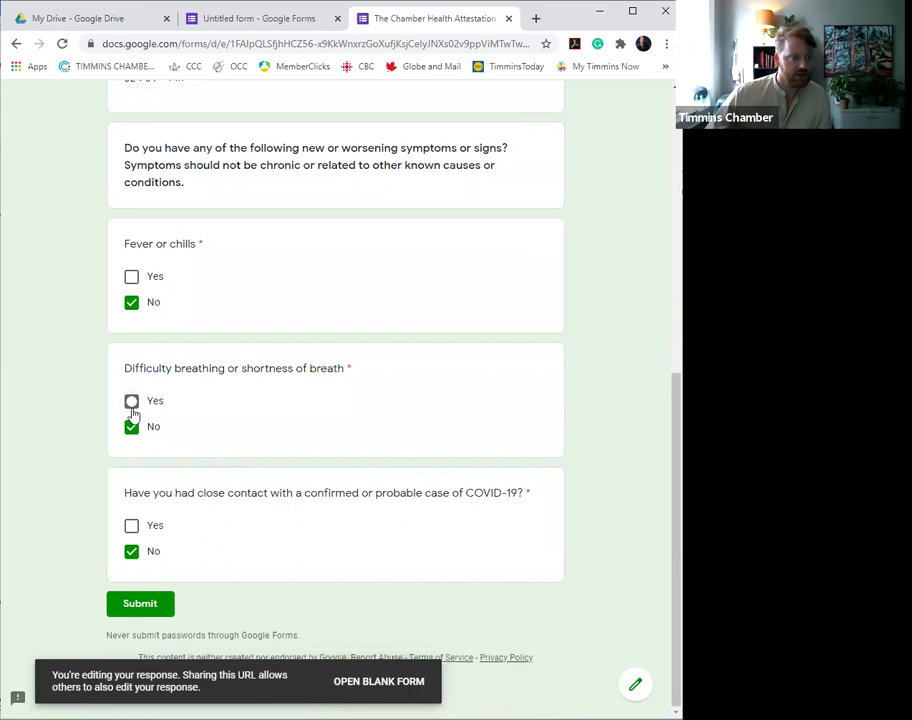
{"action": "left_click", "coordinate": [131, 401]}
{"action": "left_click", "coordinate": [131, 401]}
{"action": "left_click", "coordinate": [142, 605]}
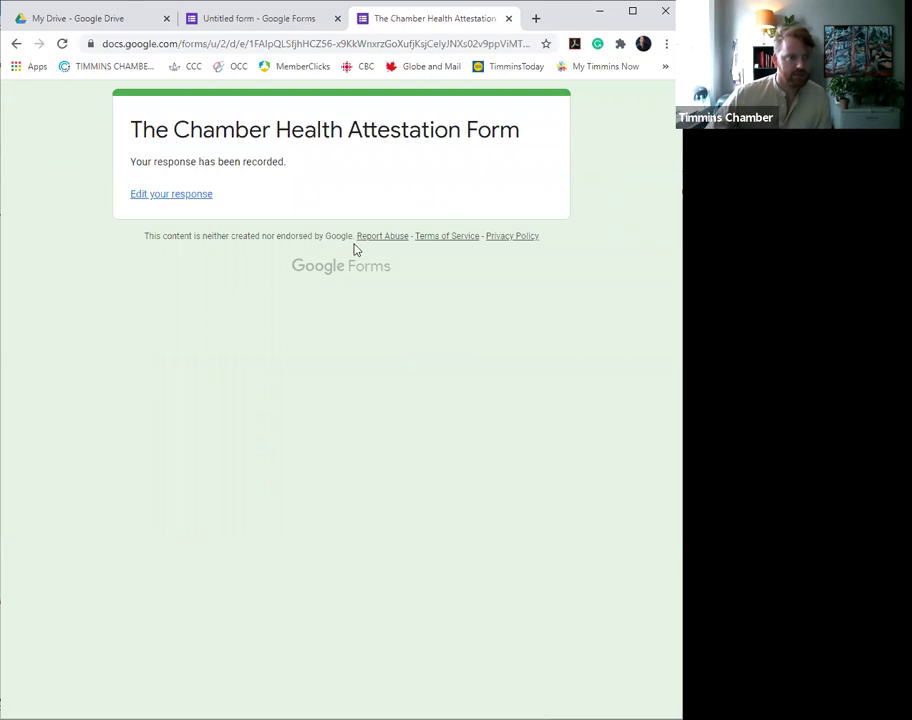
{"action": "left_click", "coordinate": [180, 196]}
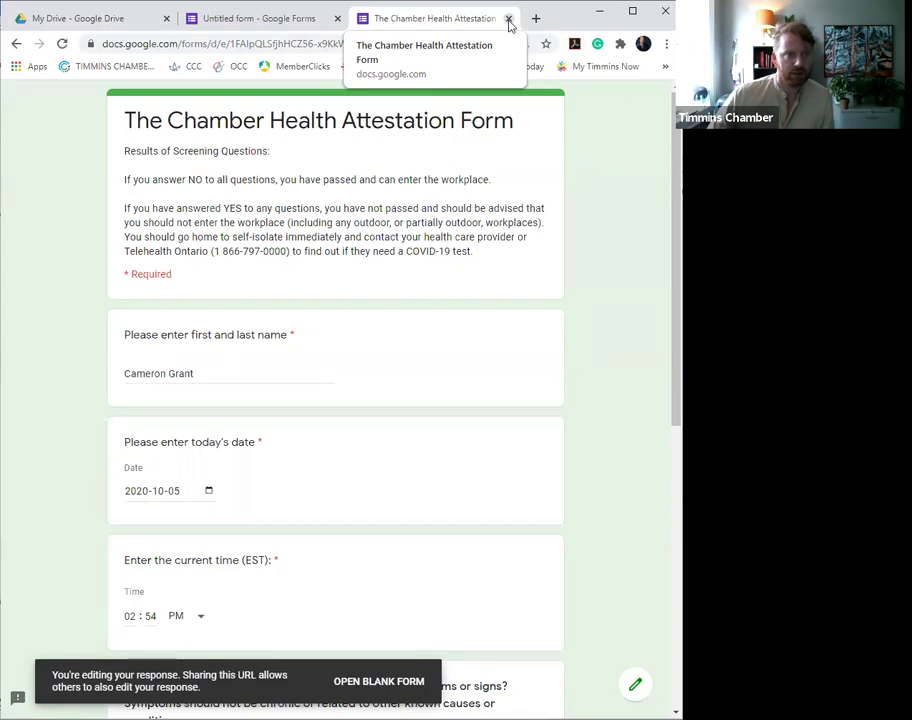
- Close the preview tab and view the editor's summary of the 1 recorded response
{"action": "left_click", "coordinate": [508, 20]}
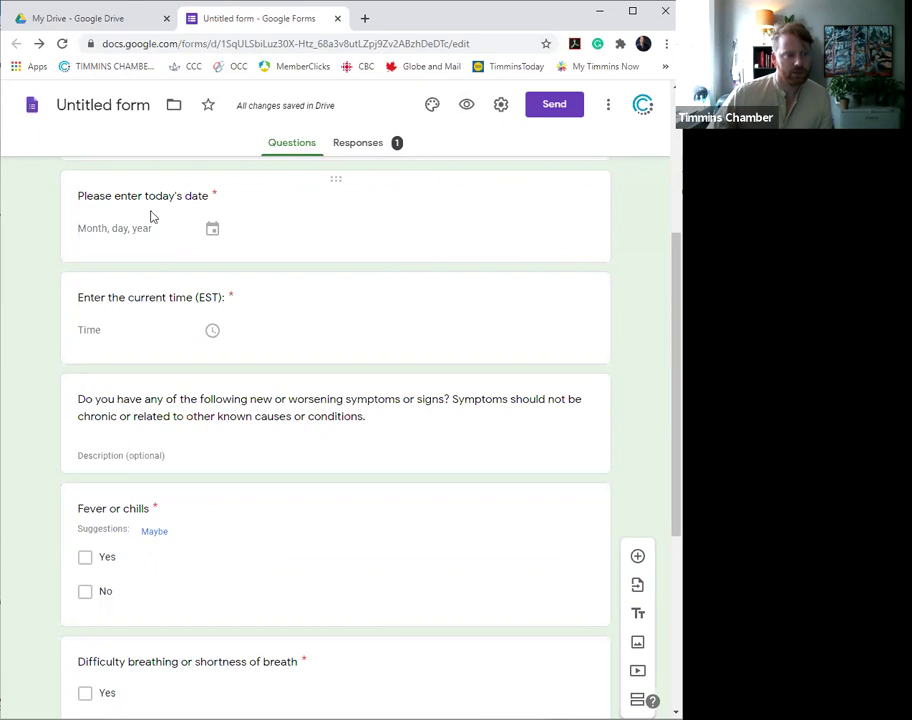
{"action": "left_click", "coordinate": [368, 150]}
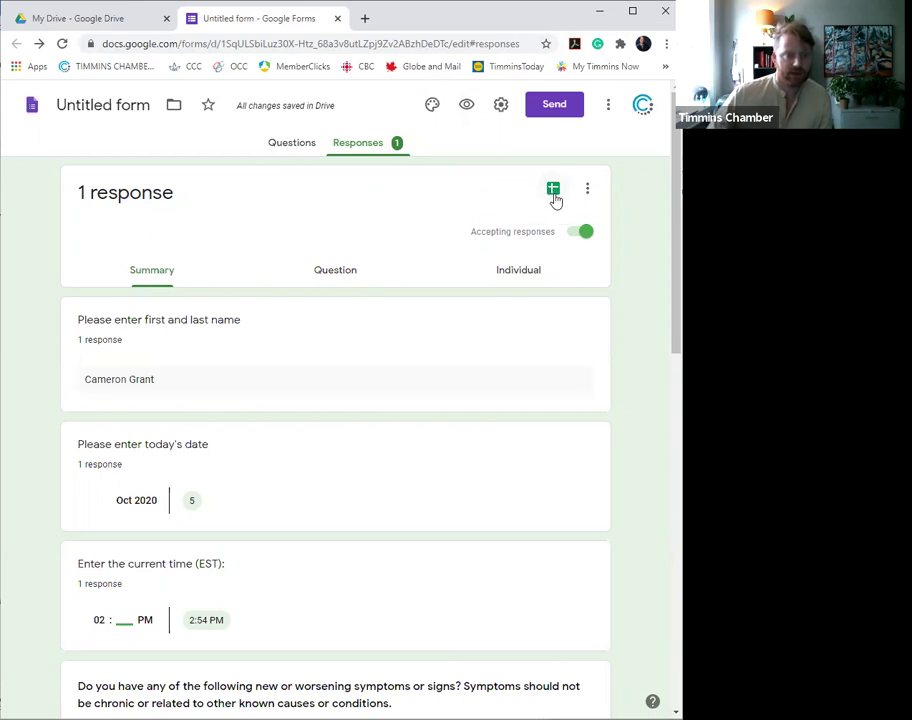
- Create a linked responses spreadsheet named 'The Chamber's Health Form Responses'
{"action": "left_click", "coordinate": [554, 191]}
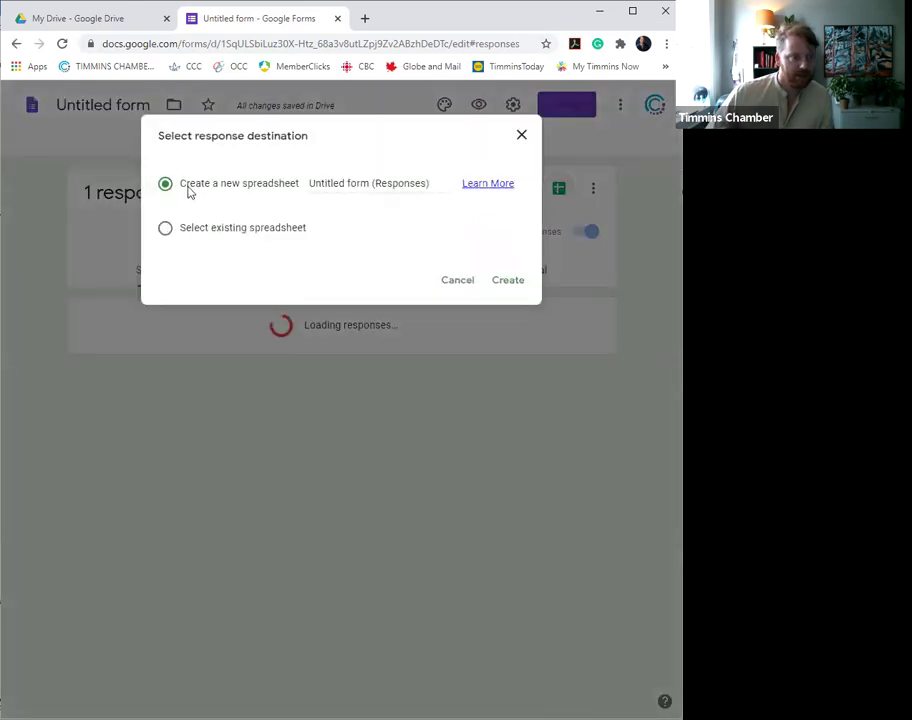
{"action": "left_click", "coordinate": [350, 183]}
{"action": "left_click_drag", "start_coordinate": [434, 183], "coordinate": [310, 179]}
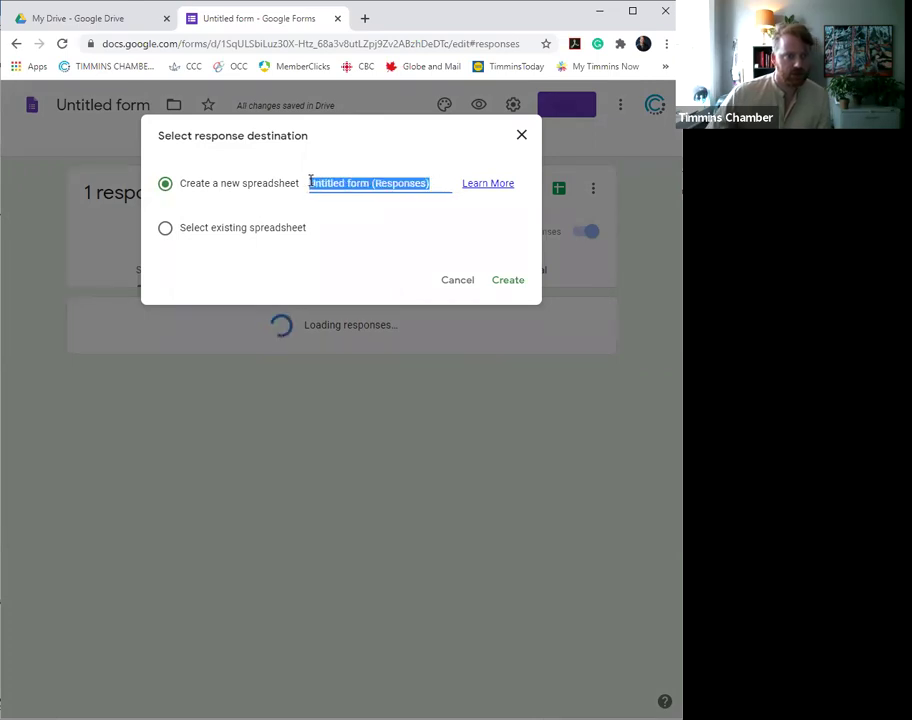
{"action": "type", "text": "The "}
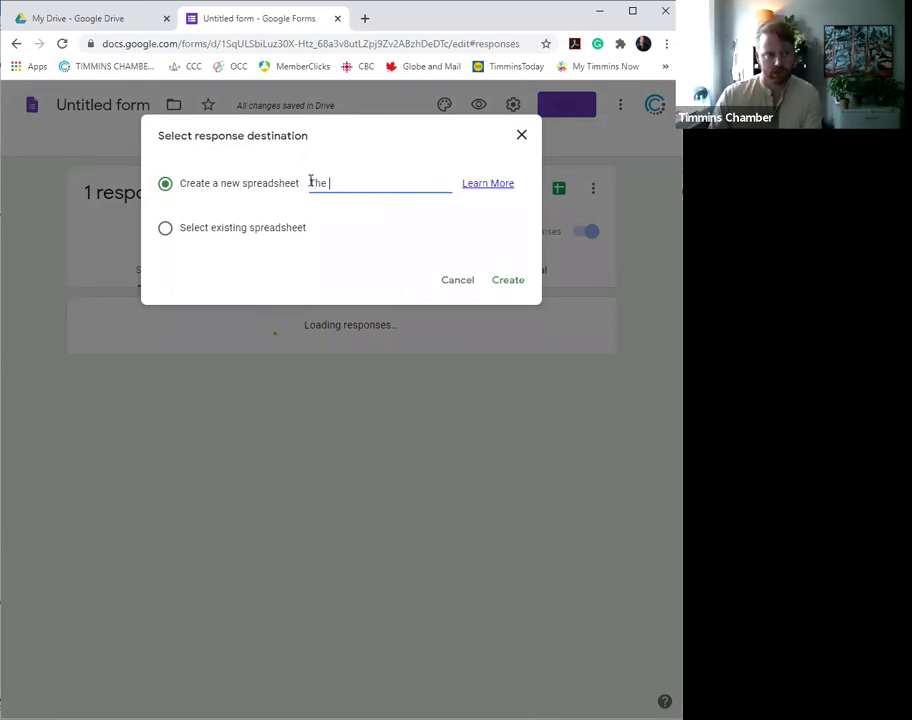
{"action": "type", "text": "Chamber's Health Form Responses"}
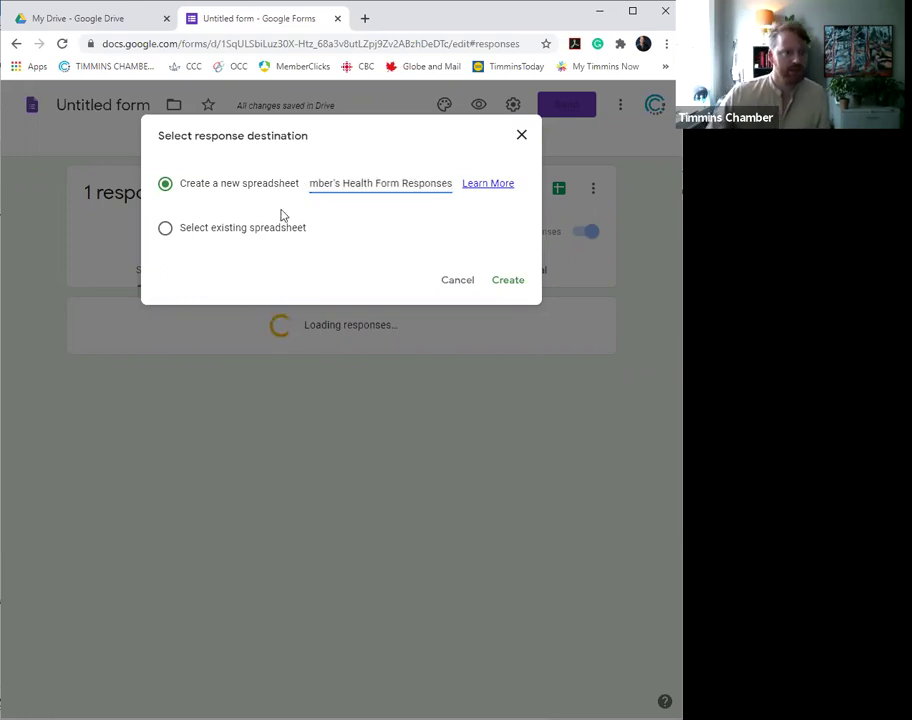
{"action": "left_click", "coordinate": [510, 284]}
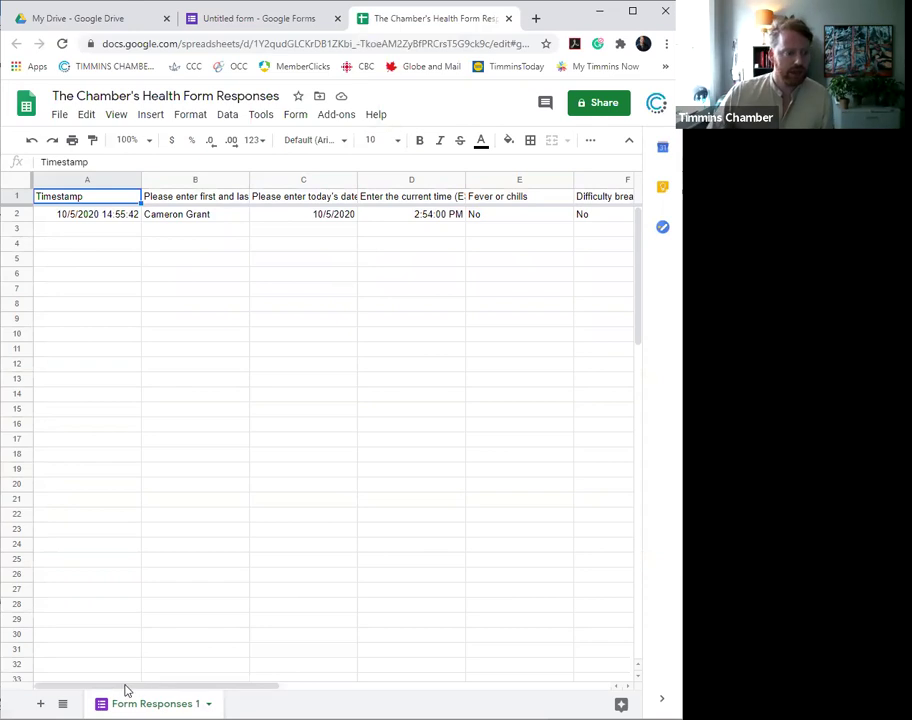
{"action": "left_click", "coordinate": [80, 219]}
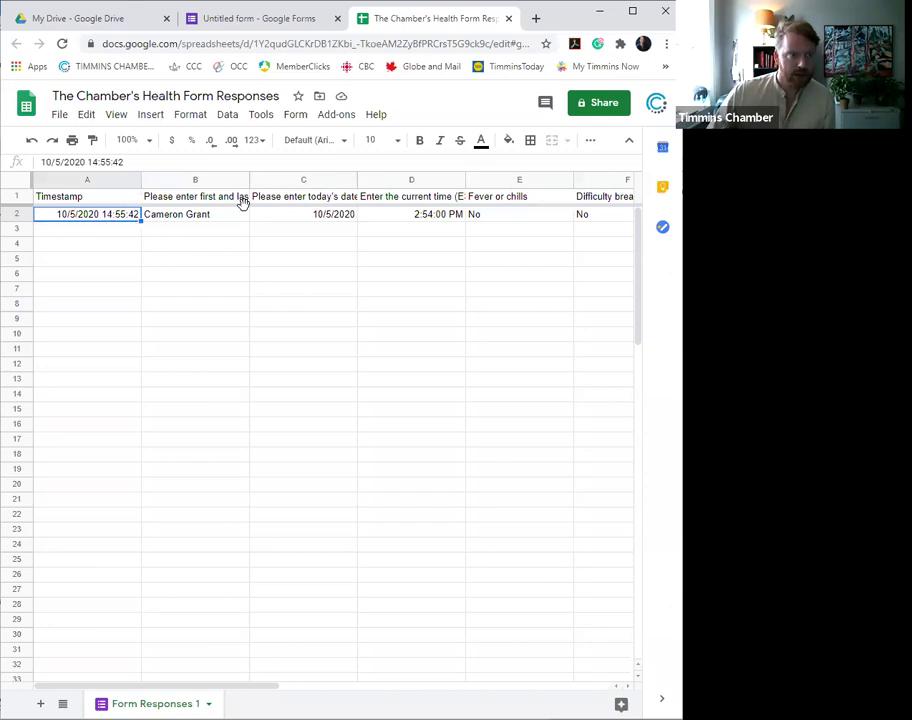
{"action": "left_click", "coordinate": [415, 217]}
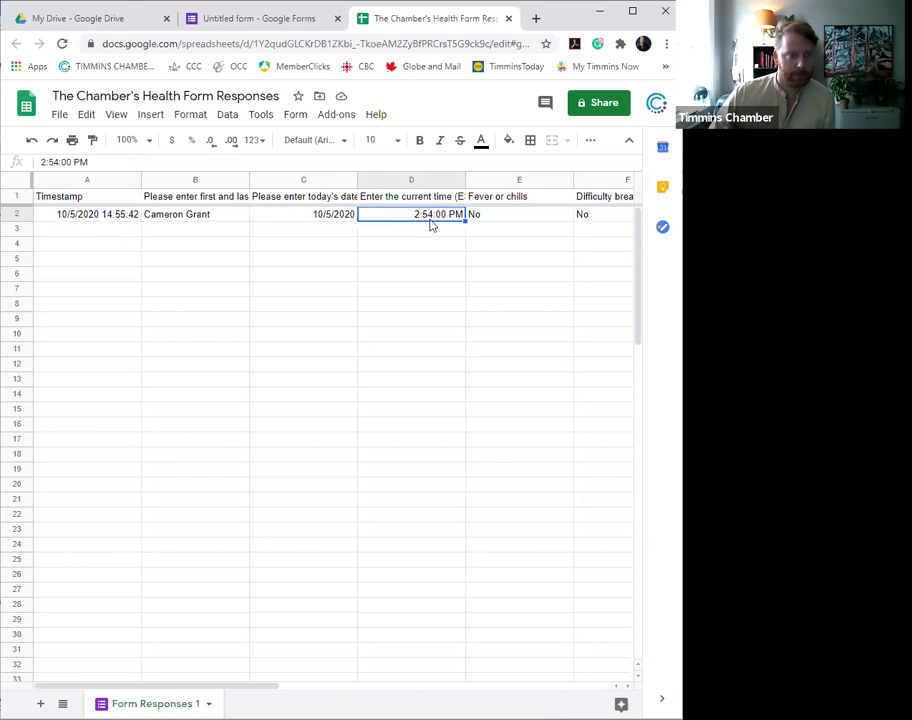
{"action": "left_click", "coordinate": [84, 217]}
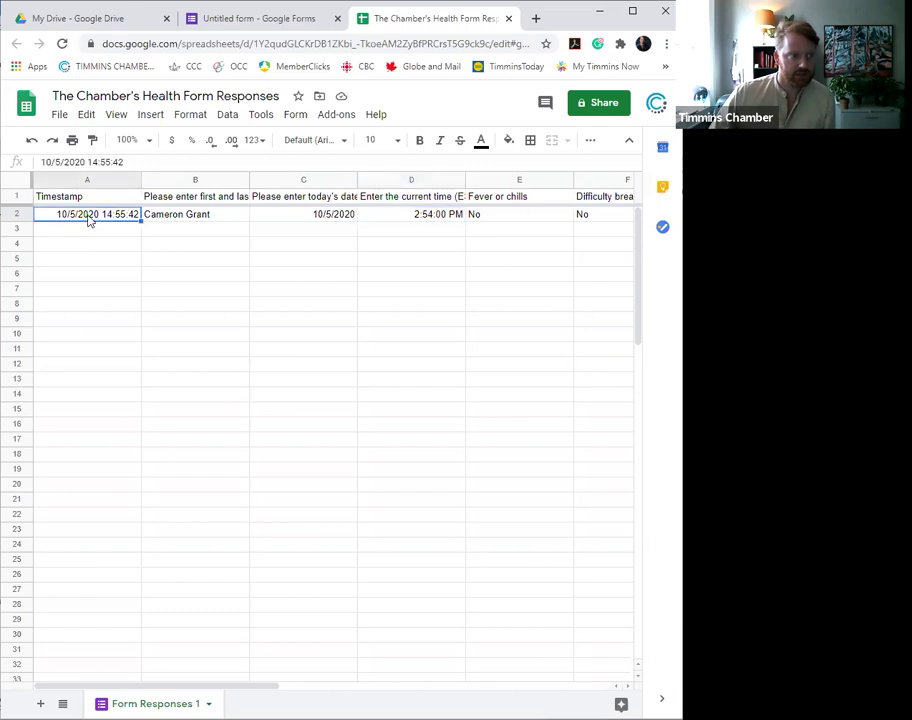
{"action": "left_click", "coordinate": [434, 219]}
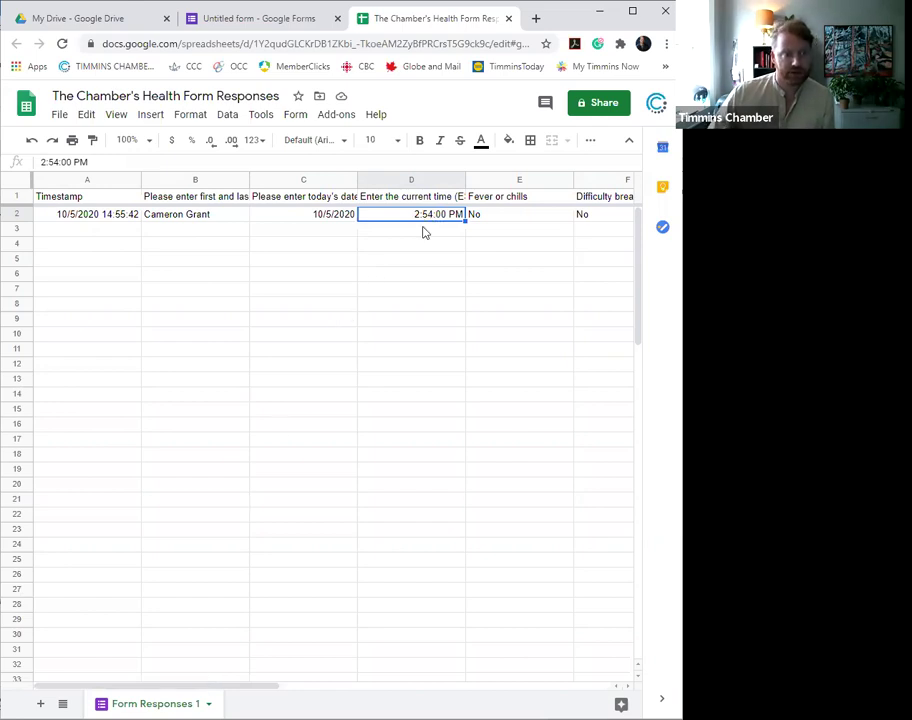
{"action": "left_click", "coordinate": [119, 219]}
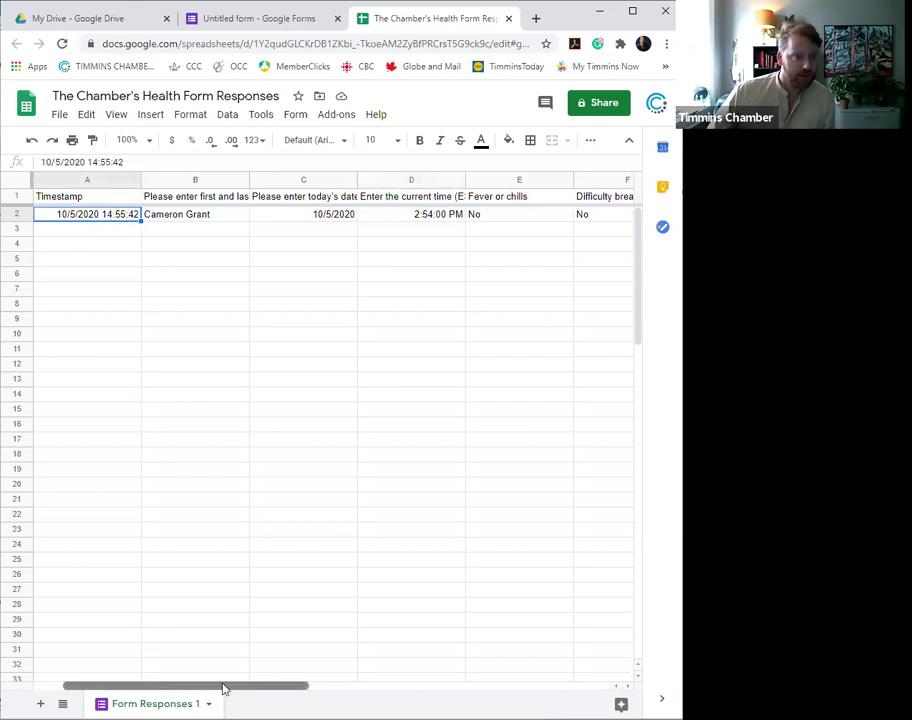
{"action": "left_click_drag", "start_coordinate": [229, 688], "coordinate": [311, 674]}
{"action": "left_click_drag", "start_coordinate": [179, 224], "coordinate": [372, 222]}
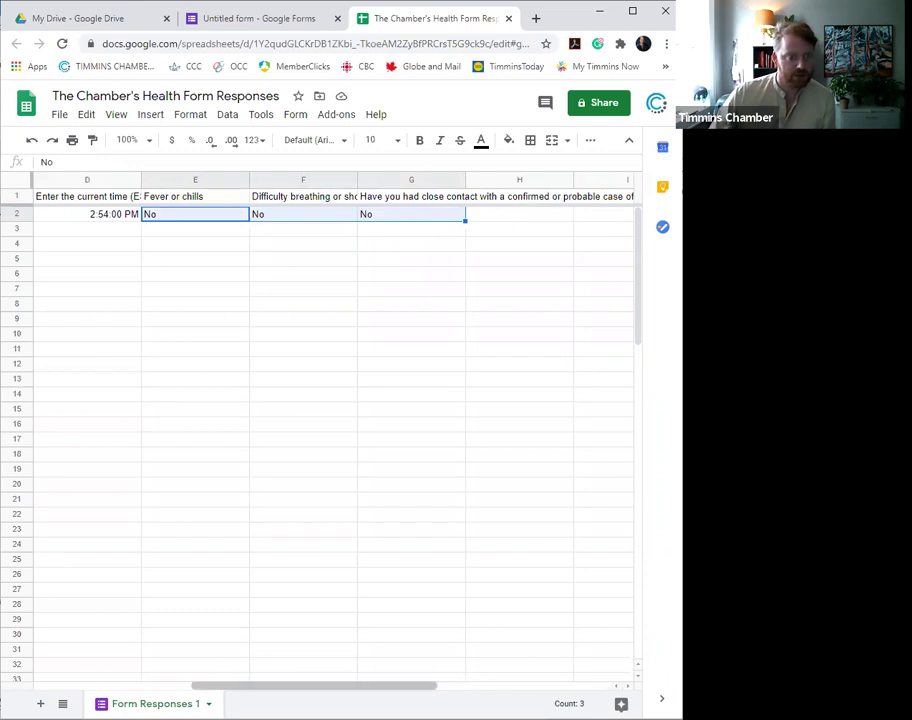
{"action": "left_click_drag", "start_coordinate": [332, 680], "coordinate": [271, 681]}
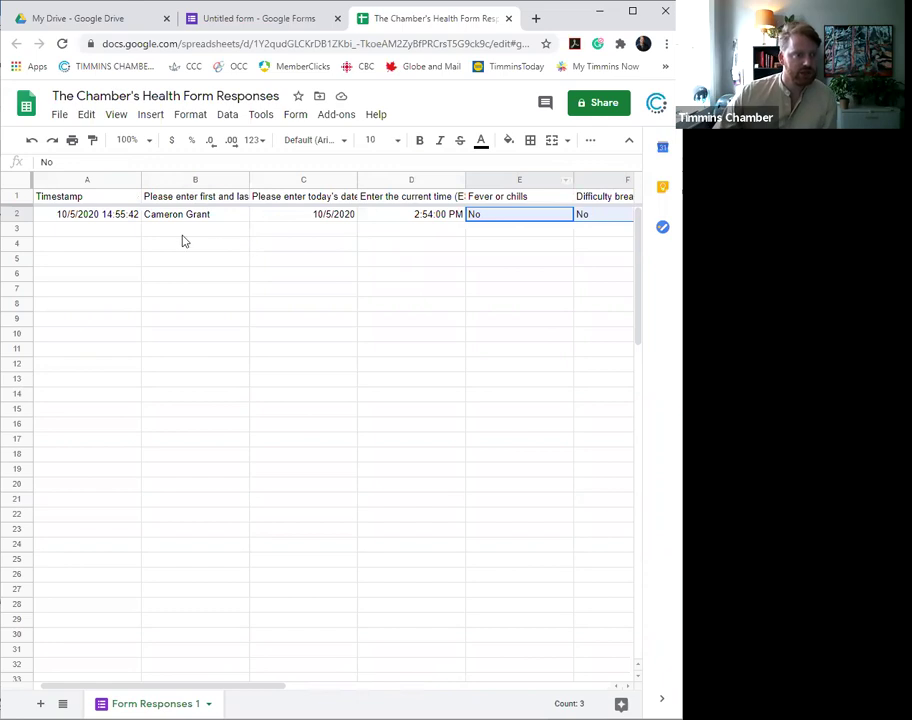
{"action": "left_click", "coordinate": [612, 103]}
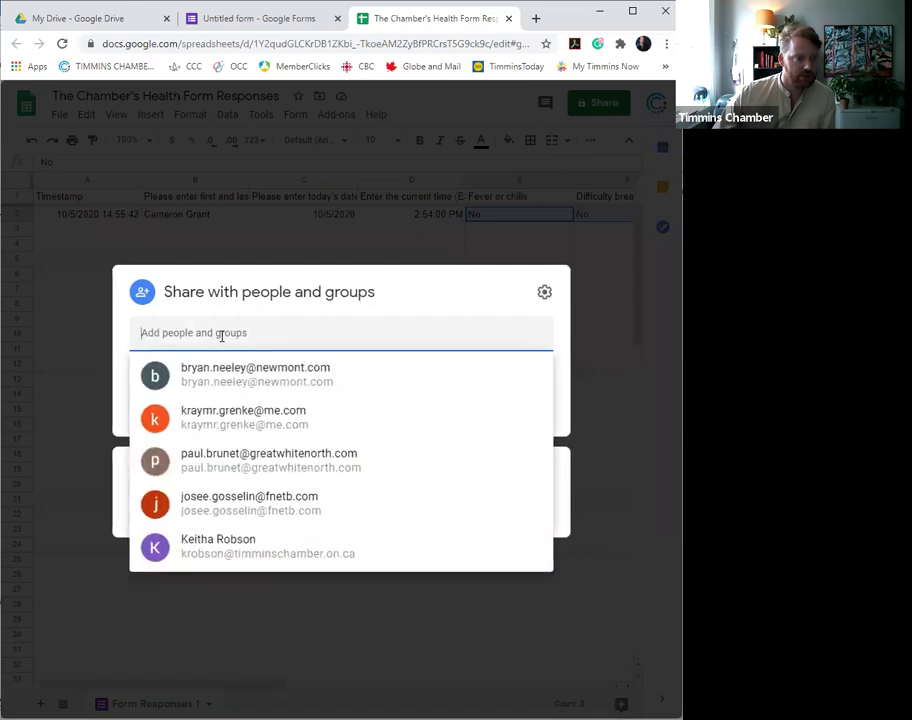
{"action": "left_click", "coordinate": [240, 304]}
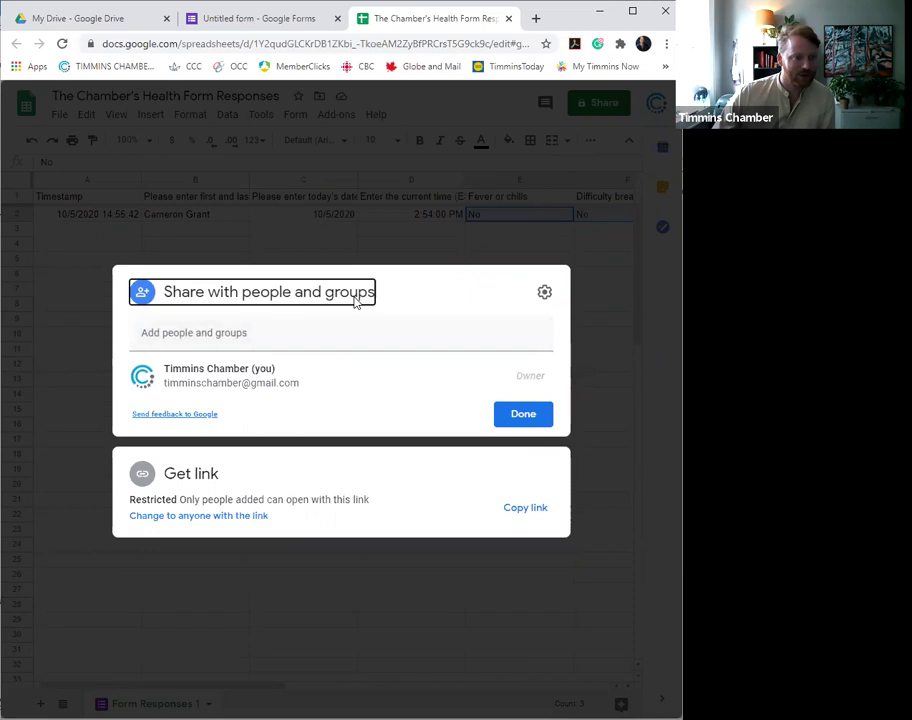
{"action": "left_click", "coordinate": [535, 419]}
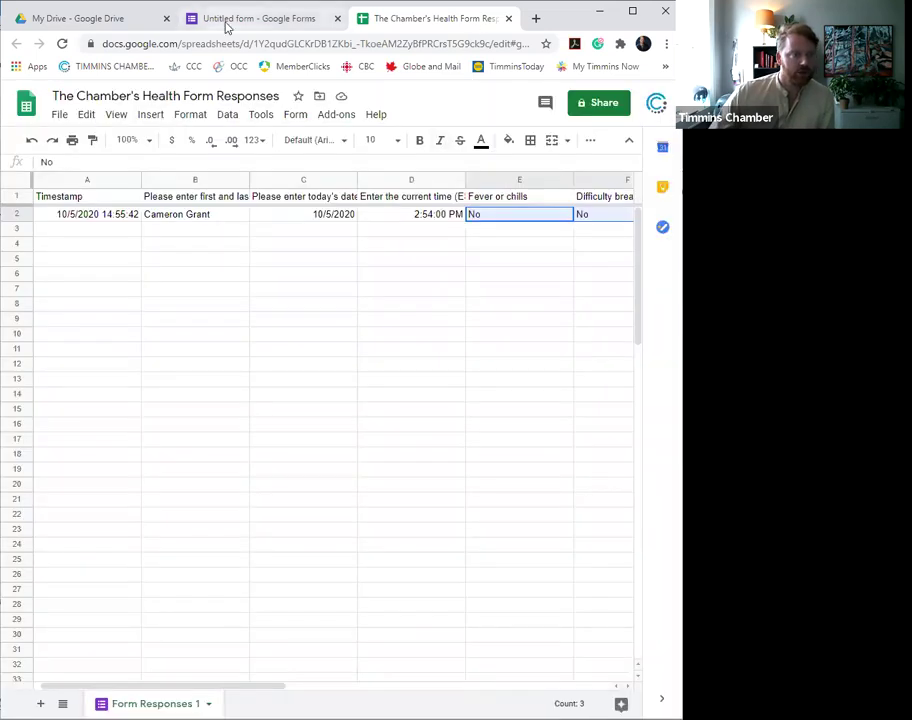
- Return to the form editor's Questions view and save the form settings unchanged
{"action": "left_click", "coordinate": [228, 27]}
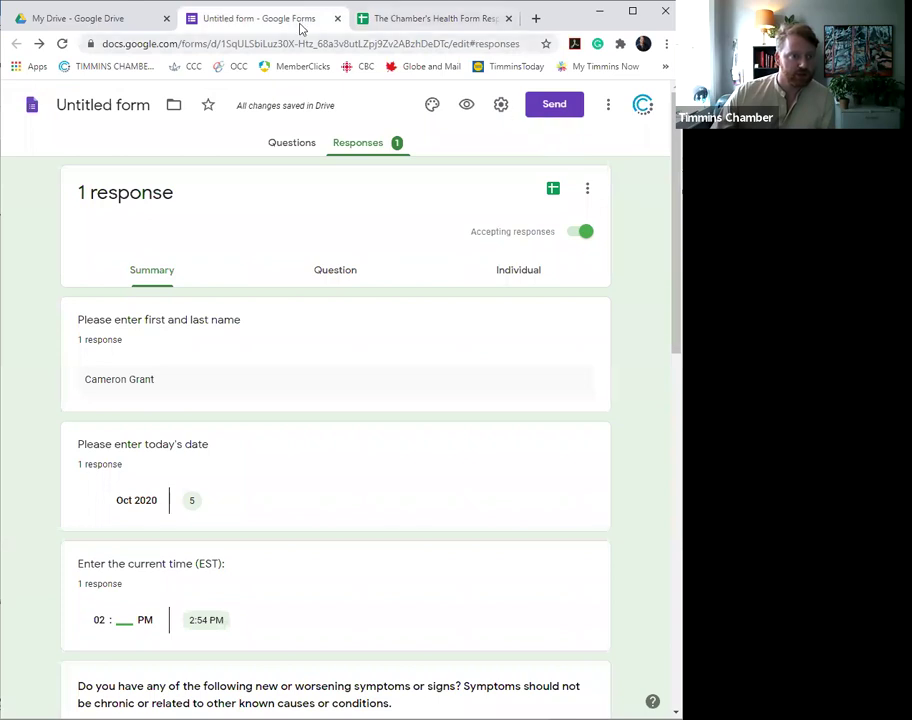
{"action": "left_click", "coordinate": [302, 144]}
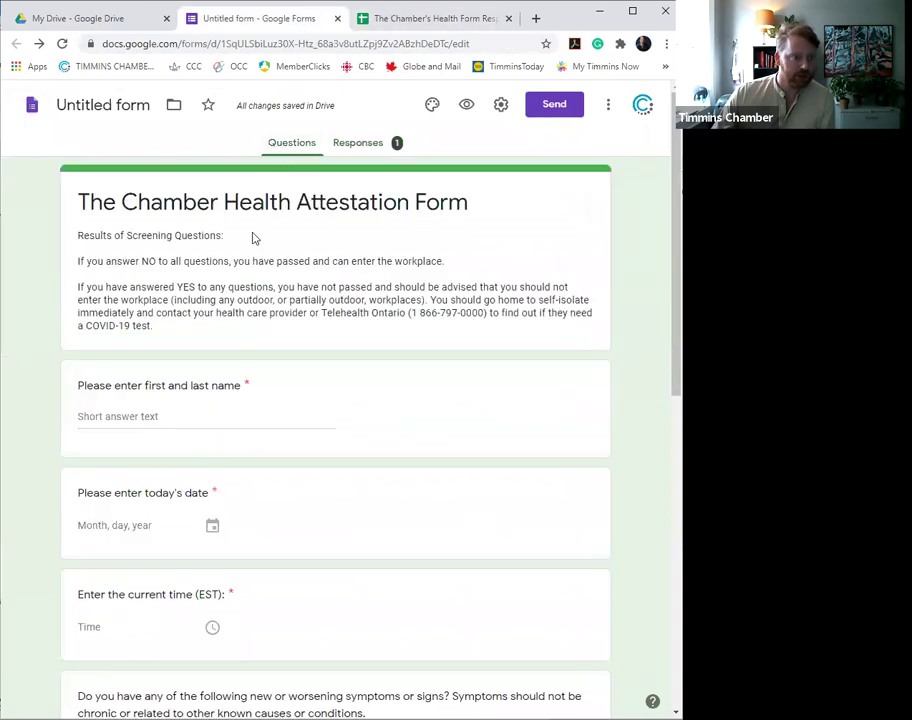
{"action": "left_click", "coordinate": [501, 110]}
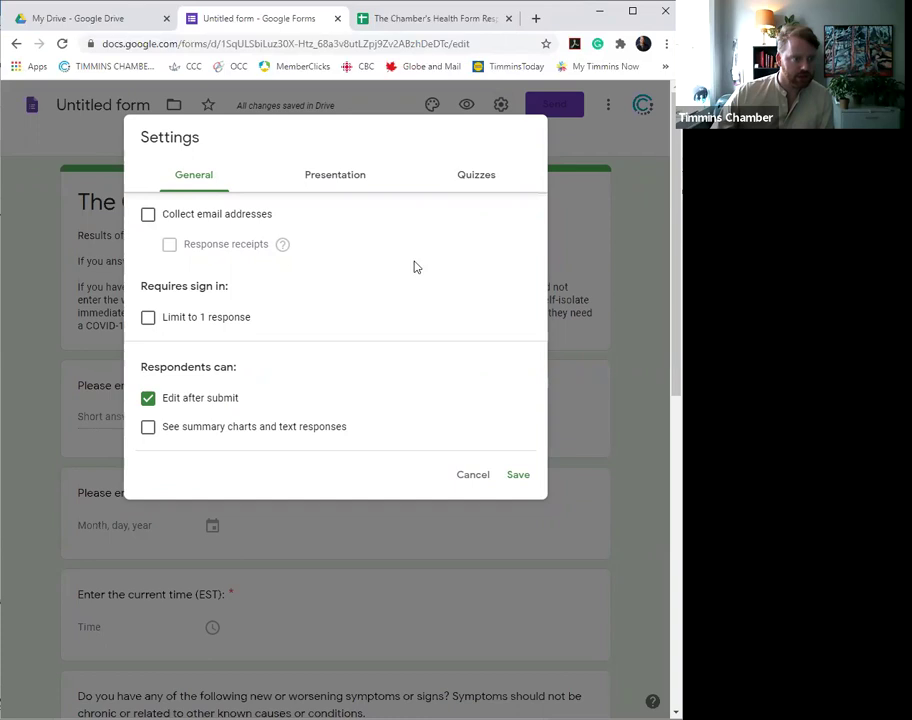
{"action": "left_click", "coordinate": [511, 477]}
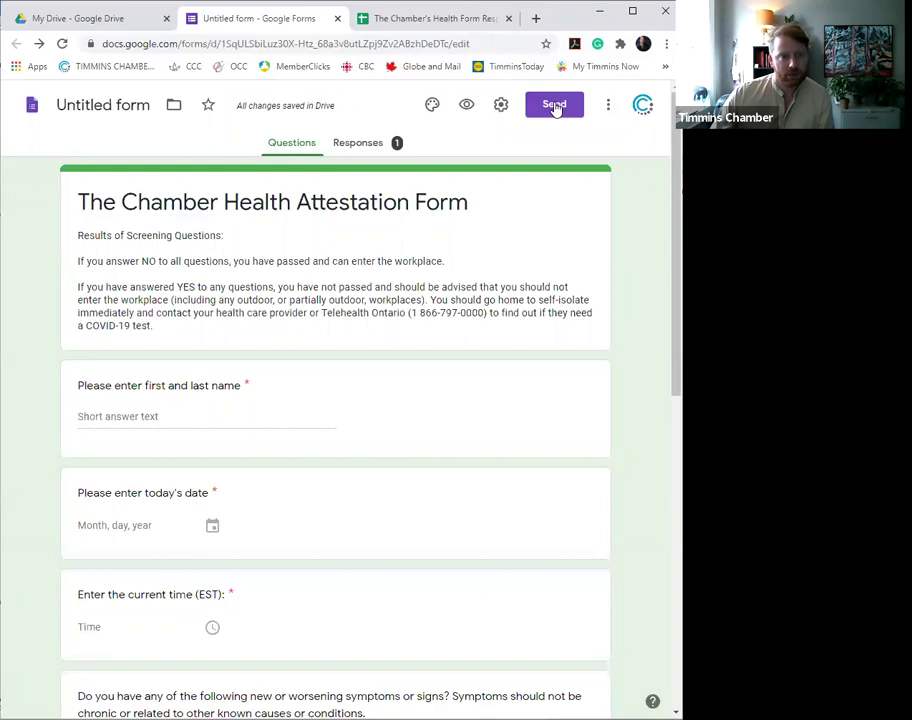
- Copy the form's shortened forms.gle share link from the Send dialog
{"action": "left_click", "coordinate": [554, 105]}
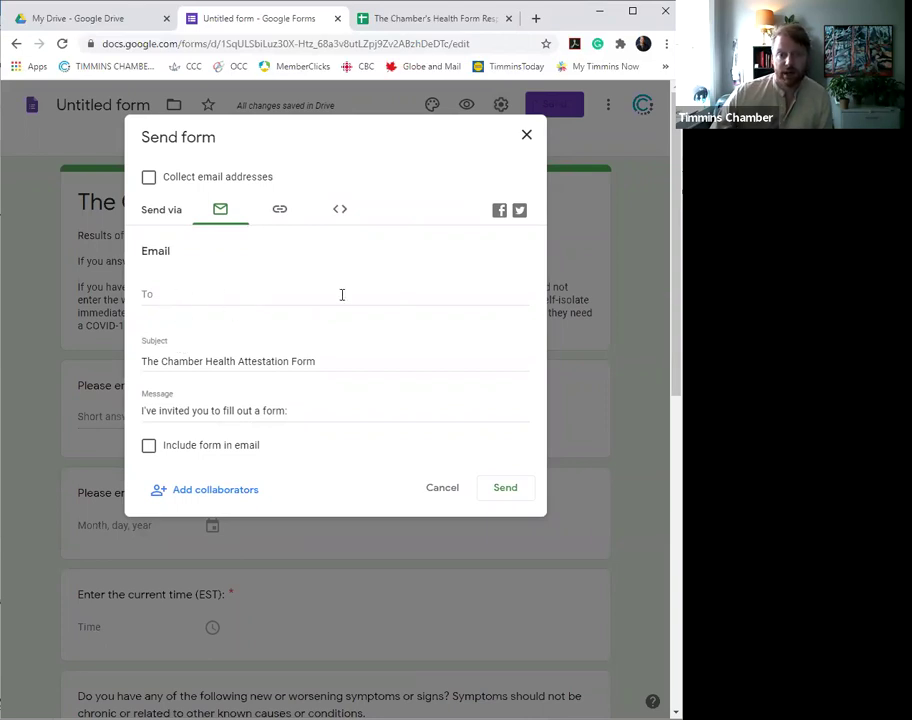
{"action": "left_click", "coordinate": [281, 215]}
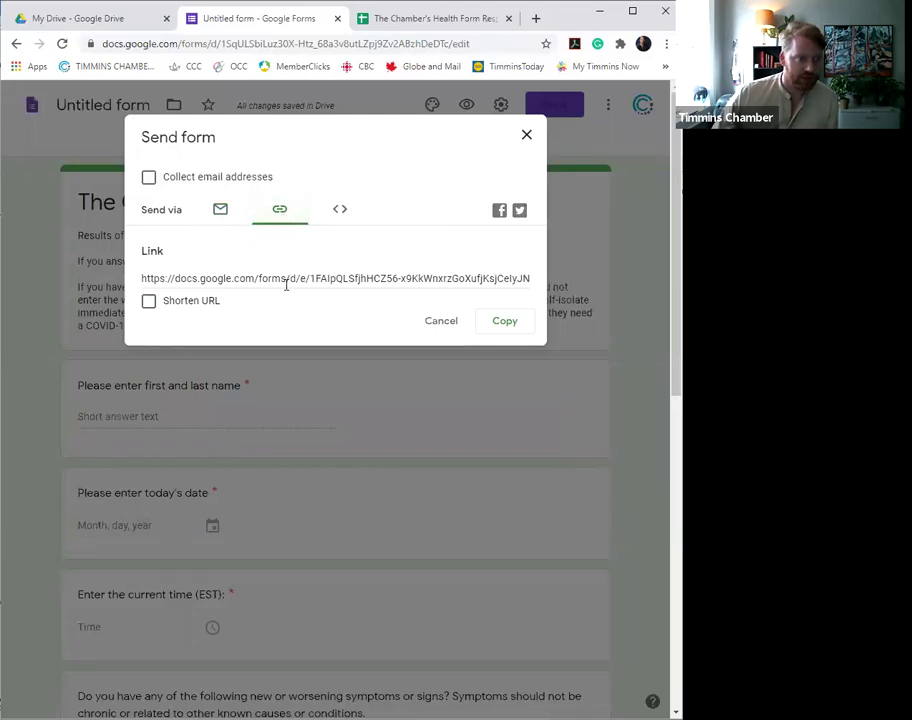
{"action": "left_click", "coordinate": [146, 308]}
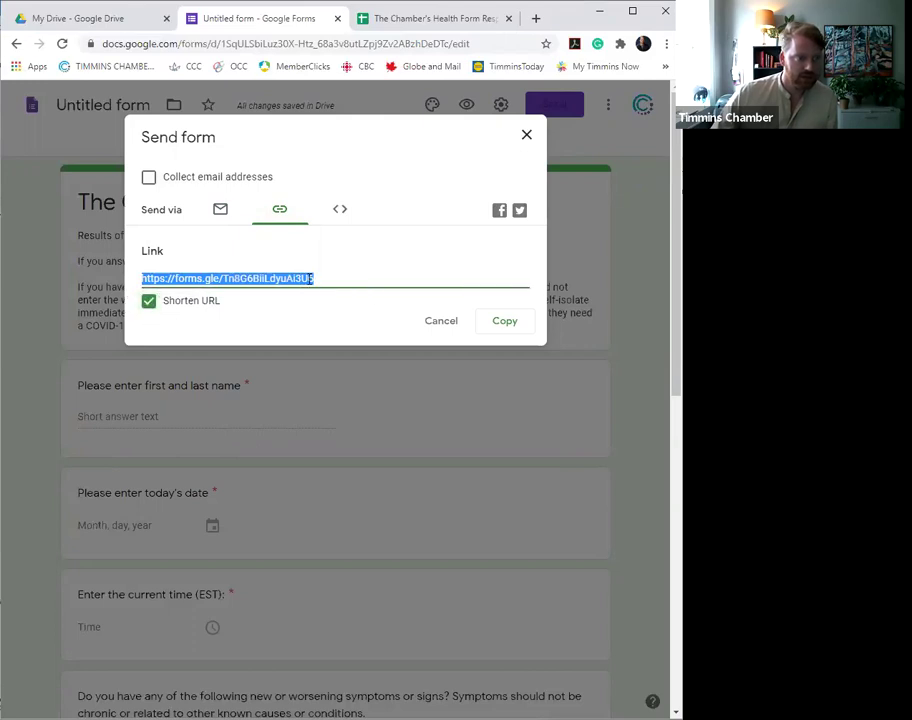
{"action": "left_click", "coordinate": [508, 321]}
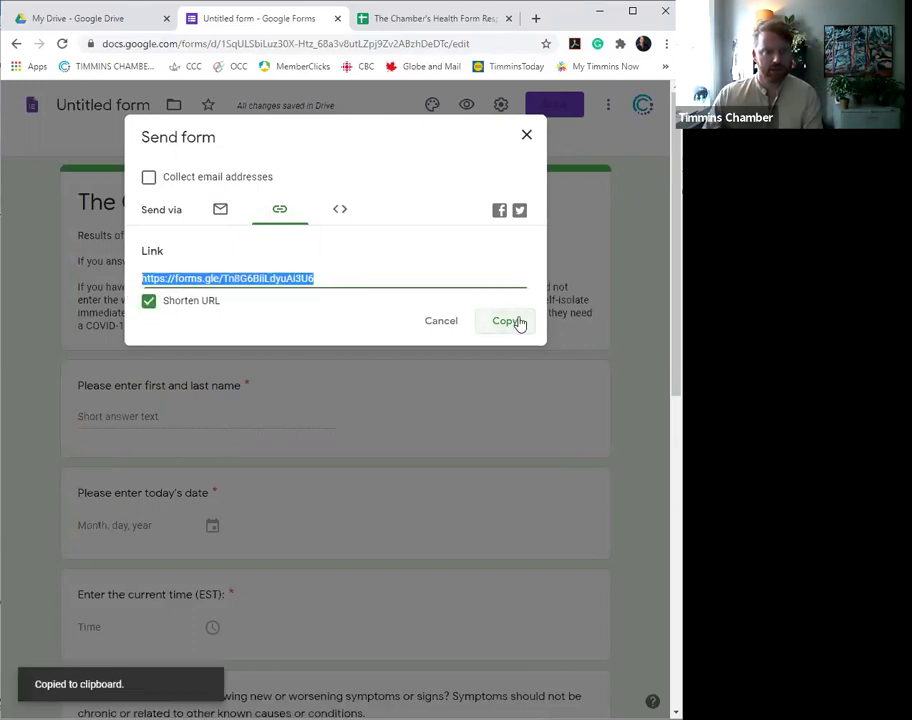